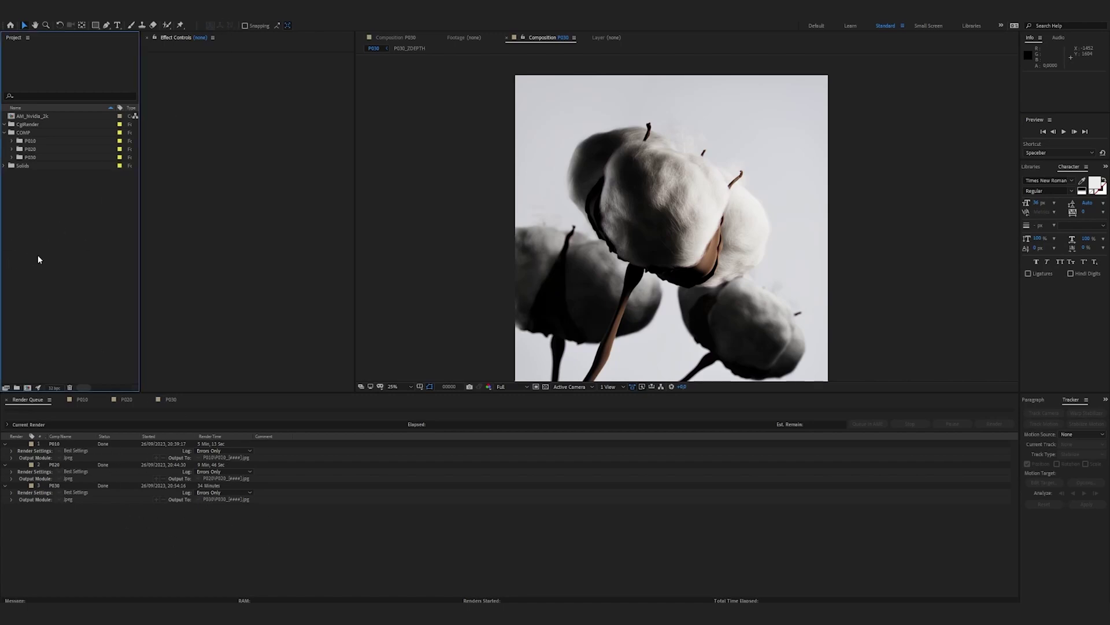
Import the P010, P020 and P030 rendered JPG sequences into the project.
double_click(51, 237)
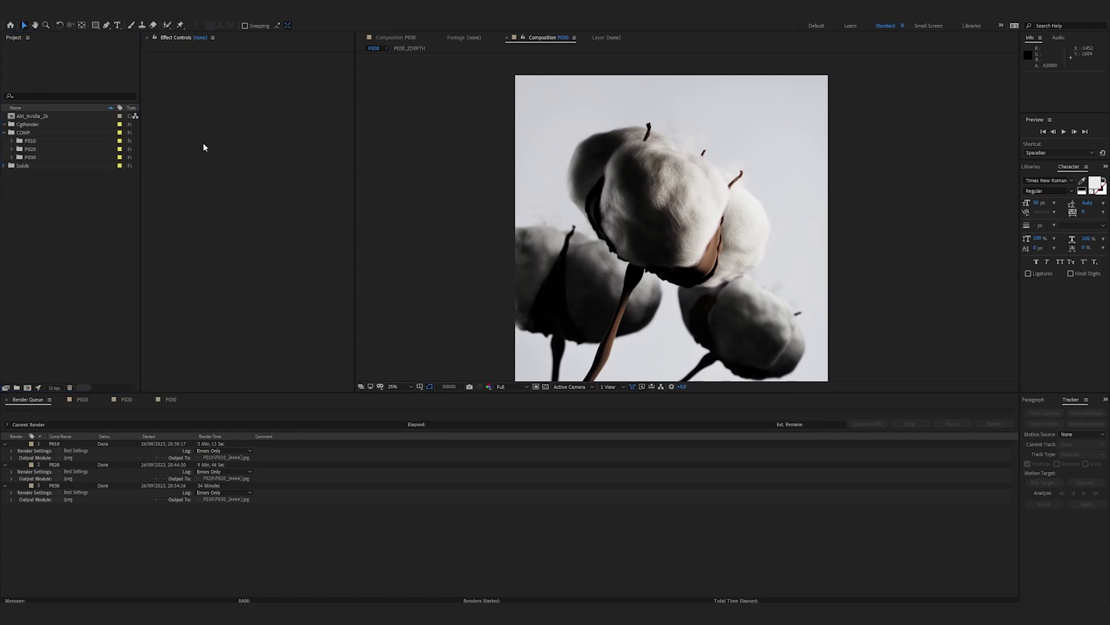
double_click(175, 103)
double_click(67, 221)
left_click_drag(171, 108, 30, 205)
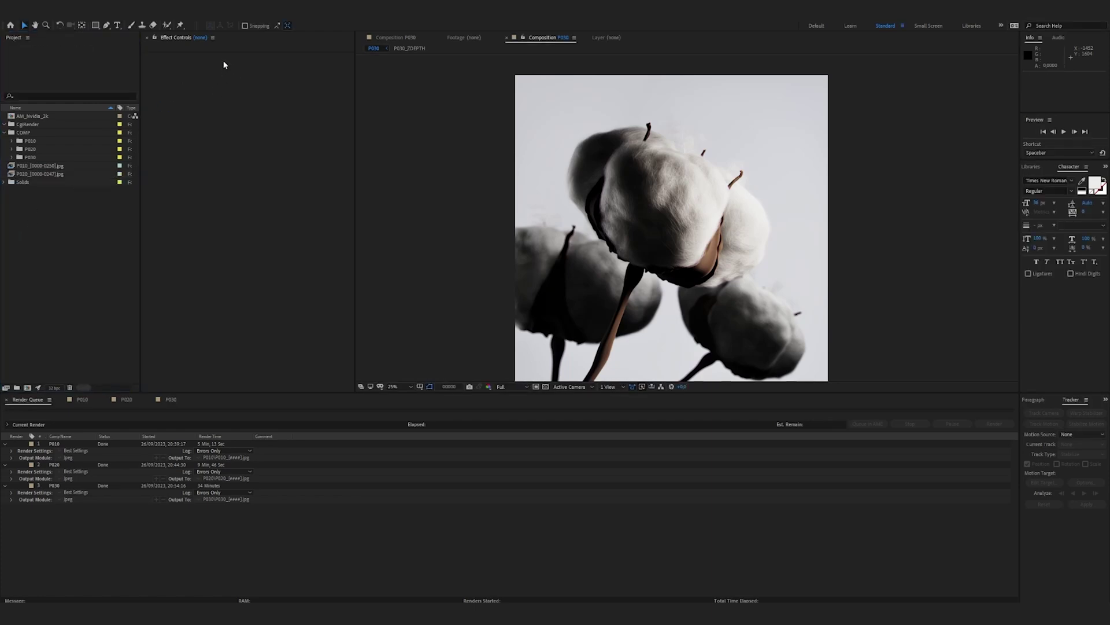
left_click_drag(172, 102, 34, 175)
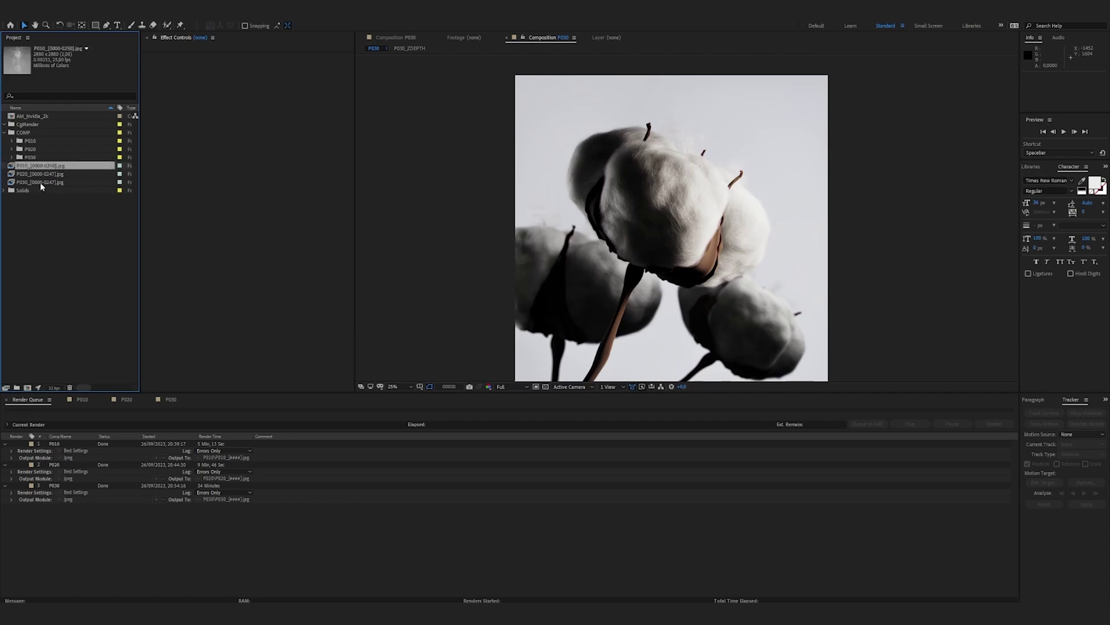
Create a single composition from the three JPG sequences, with Sequence Layers enabled and an overlap duration of 00000.
left_click(42, 182, "shift")
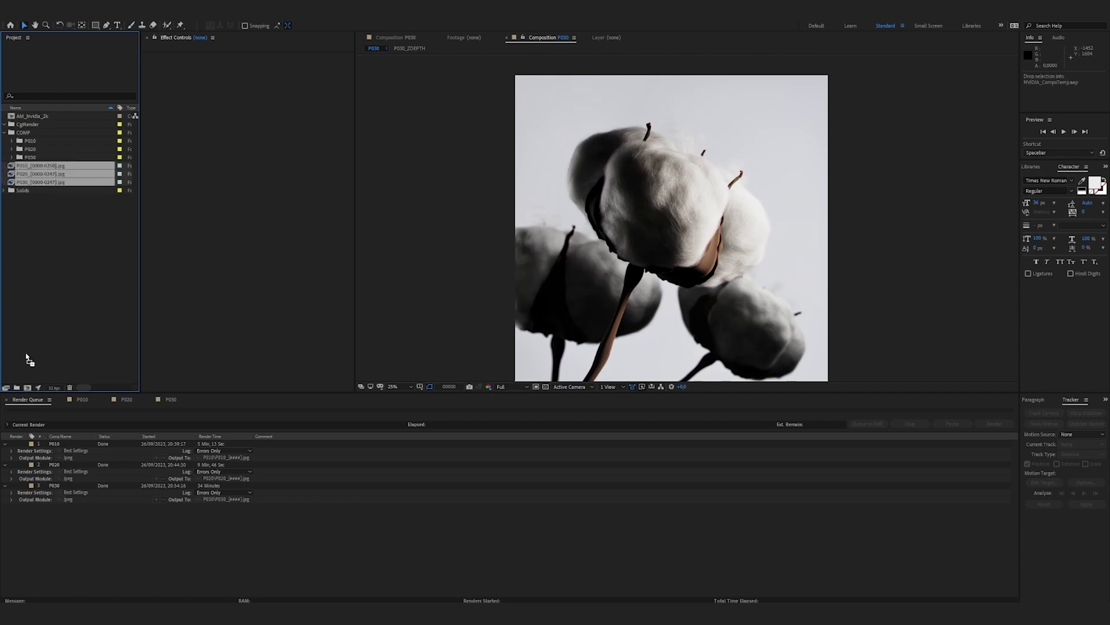
left_click(27, 387)
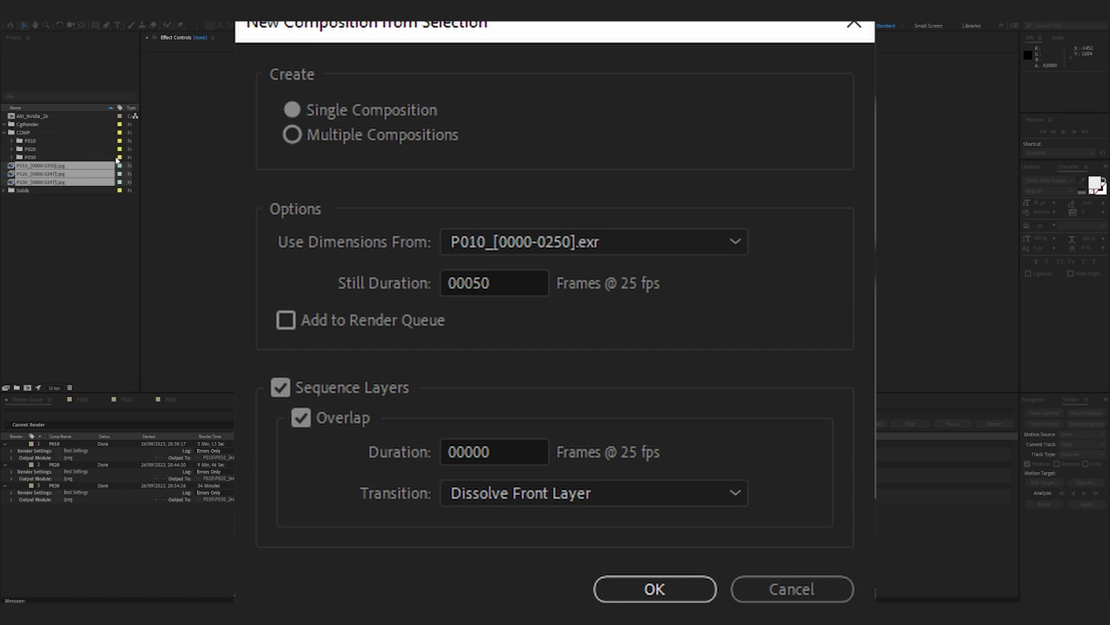
key("Return")
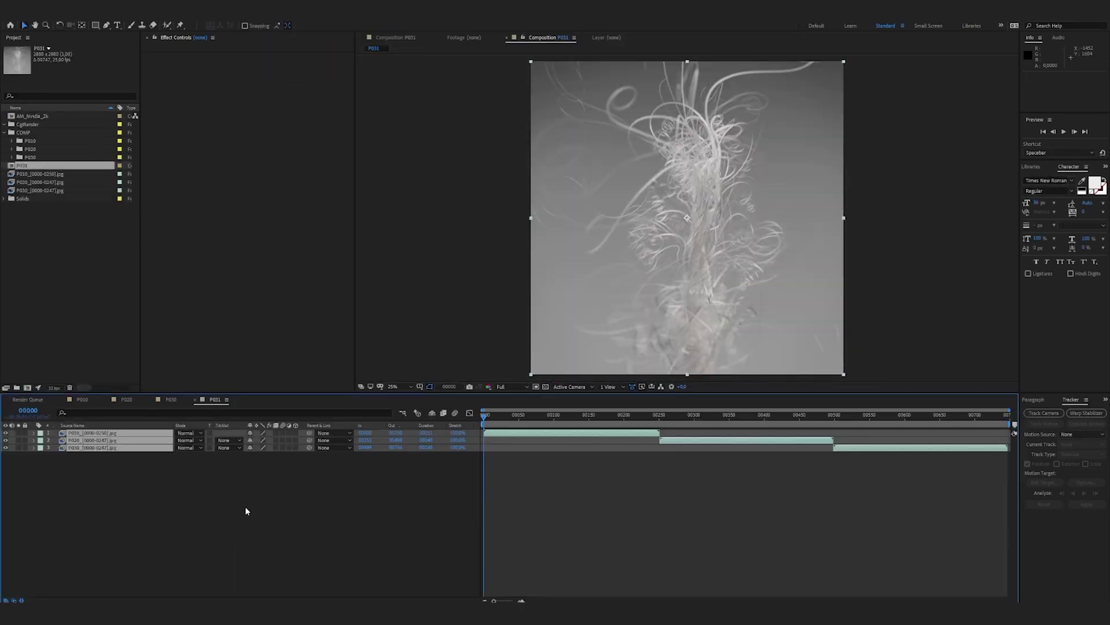
Set the composition's preview resolution to Quarter and play back the three sequenced clips.
left_click(570, 433)
left_click(715, 440, "shift")
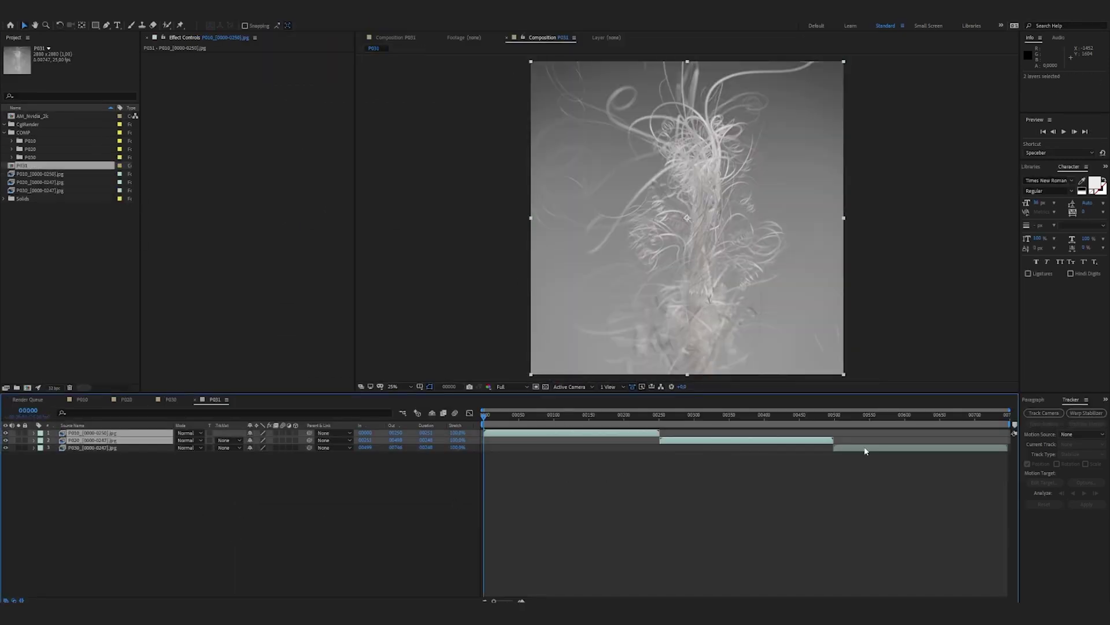
left_click(861, 448, "shift")
left_click(662, 535)
left_click(518, 413)
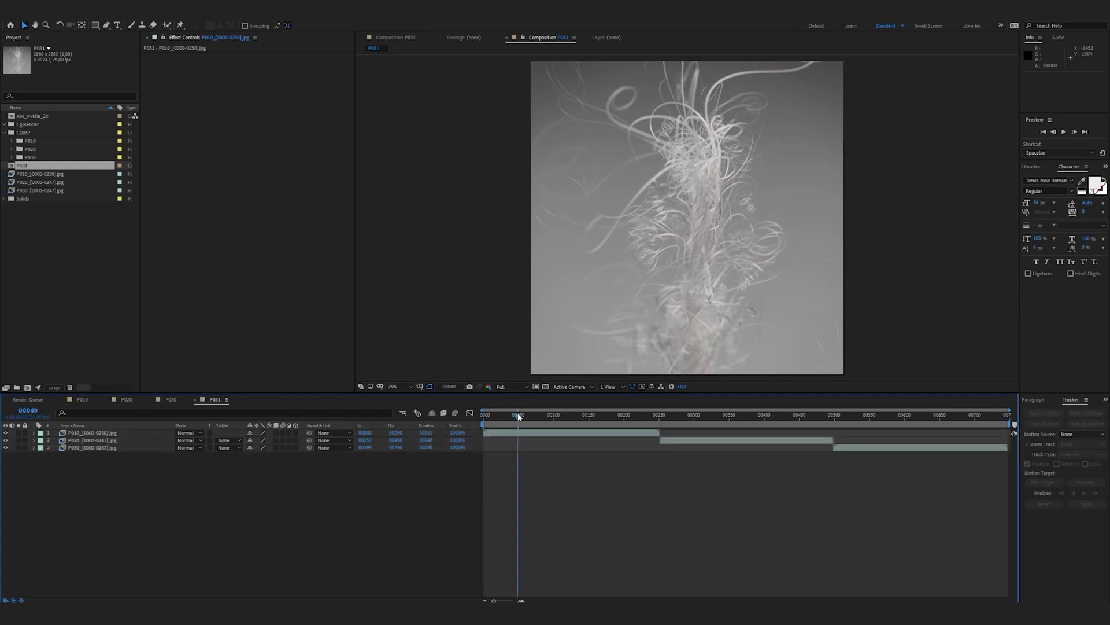
left_click(518, 437)
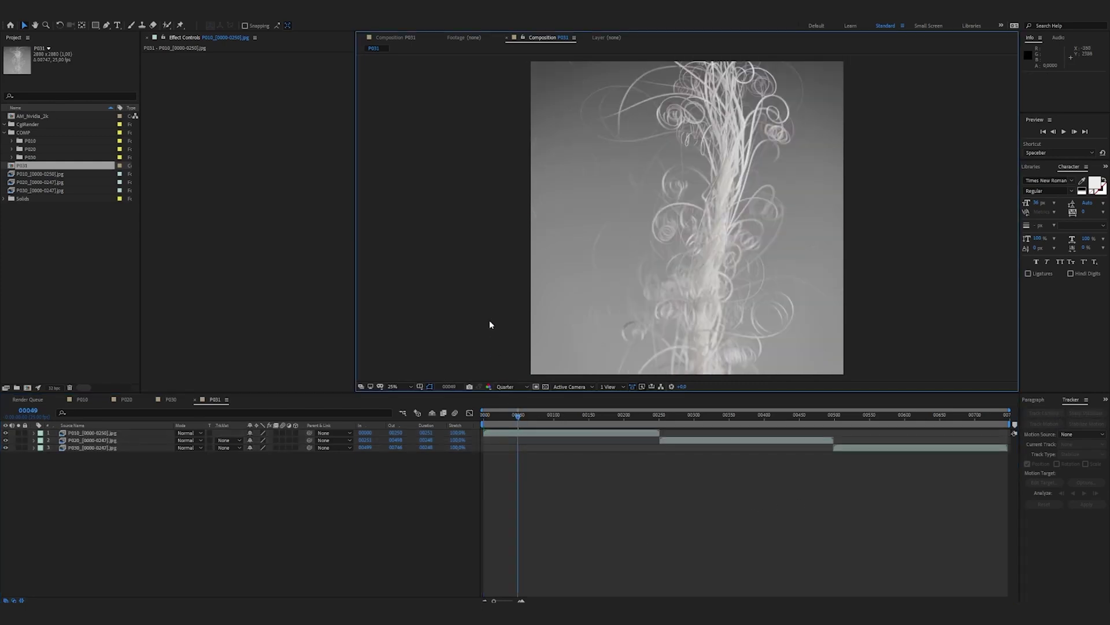
key("space")
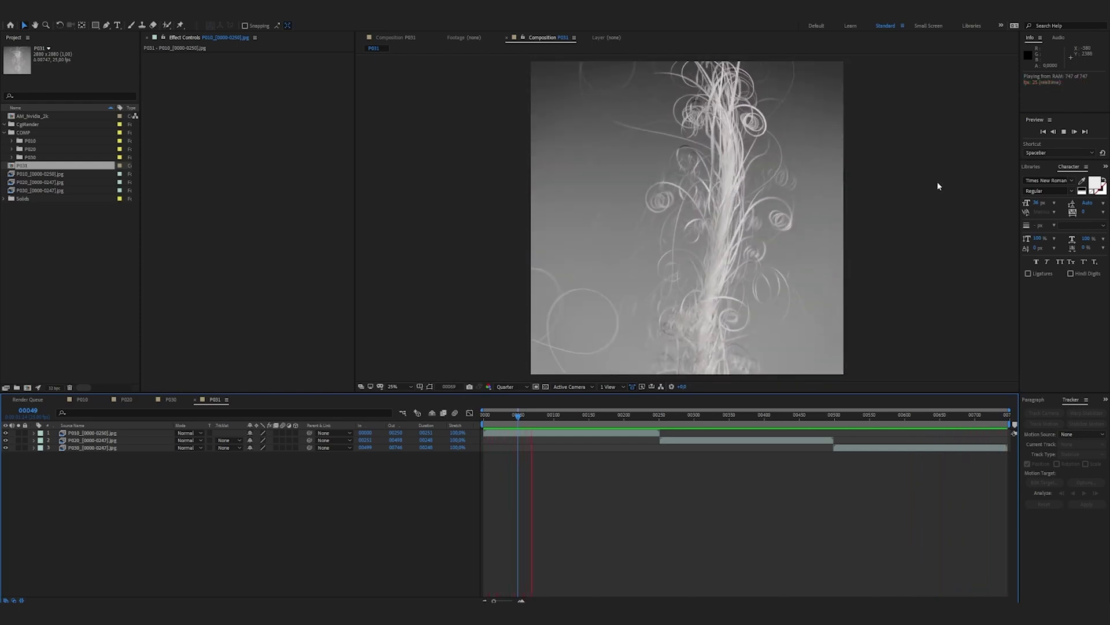
key("space")
Move the P030 clip on the timeline so that it starts at frame 0.
left_click(90, 448)
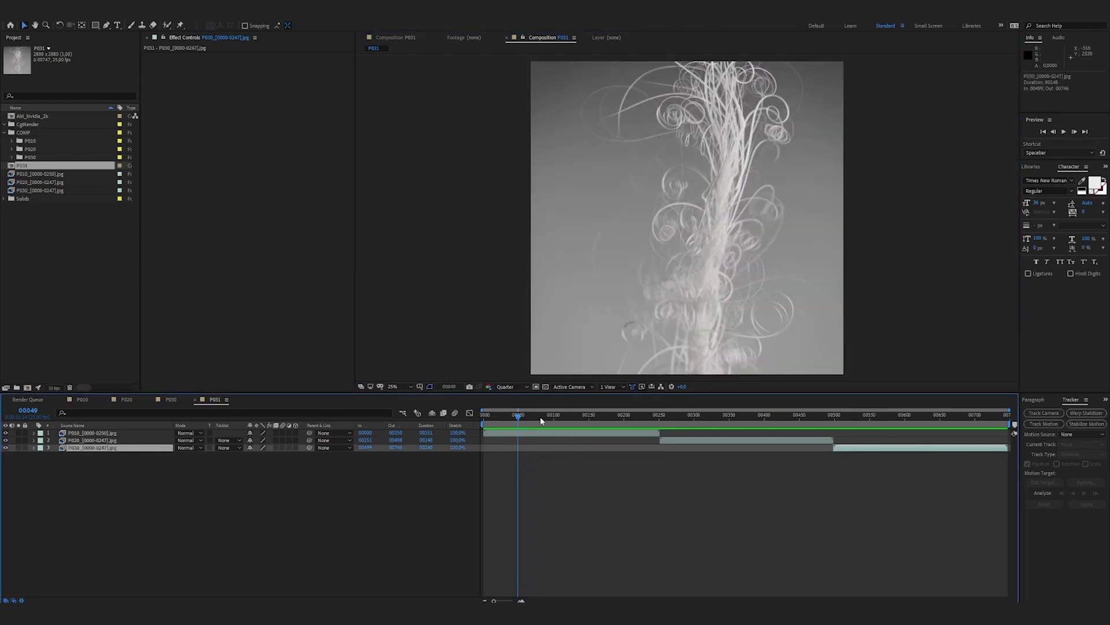
left_click_drag(540, 415, 872, 415)
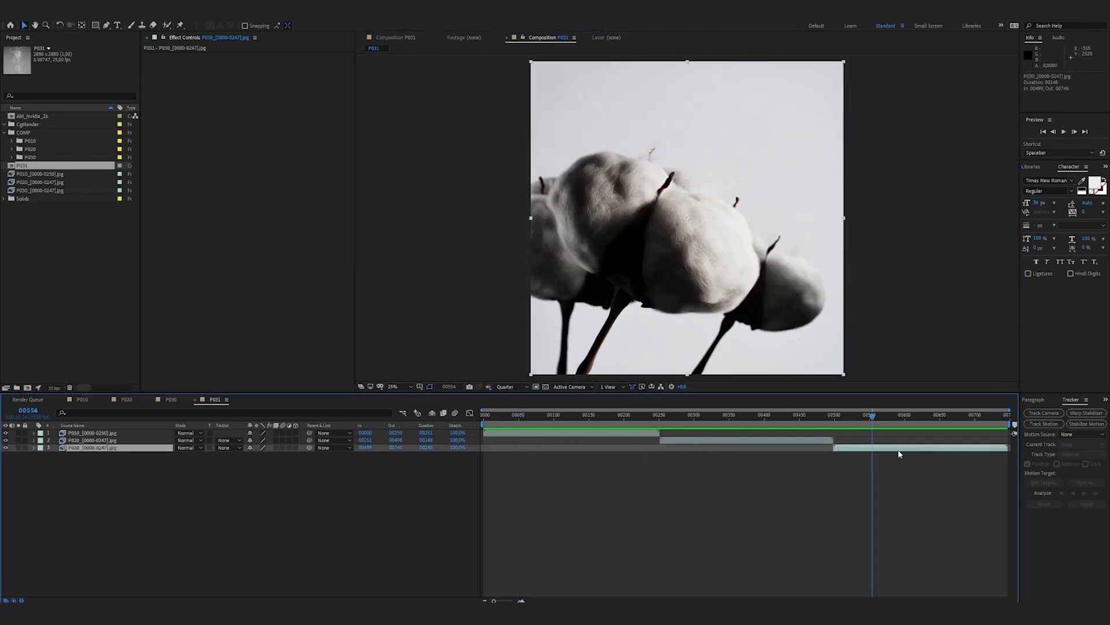
left_click_drag(899, 454, 540, 449)
left_click_drag(490, 415, 470, 419)
left_click_drag(512, 448, 508, 450)
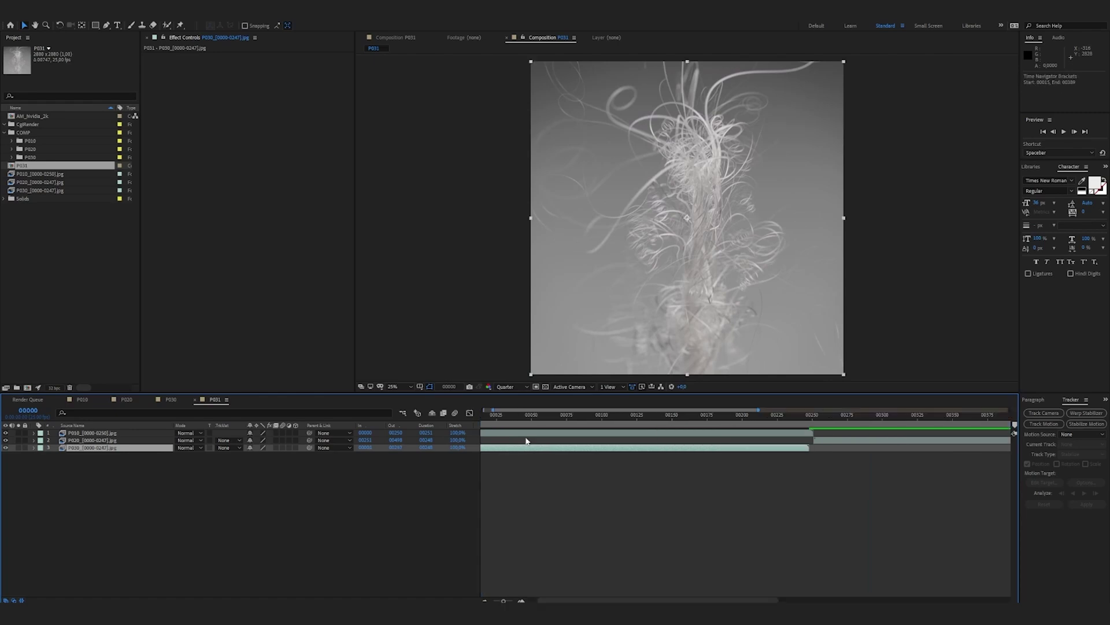
Move the P010 and P020 clips together so that P010 starts right after P030 at frame 248.
left_click(624, 433)
left_click(682, 441, "shift")
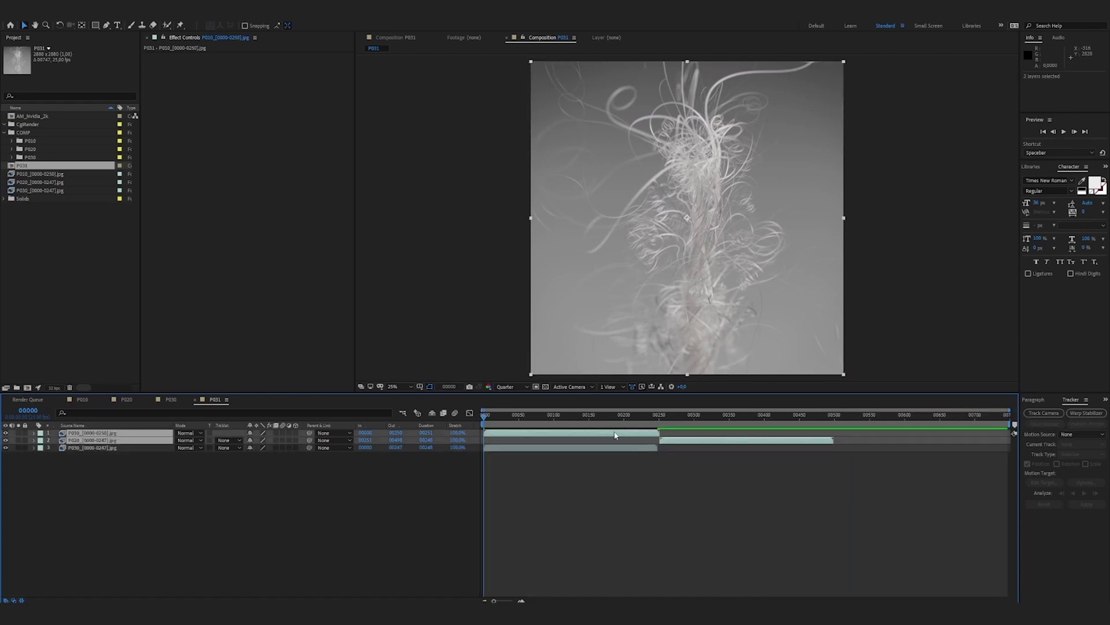
left_click_drag(618, 433, 786, 436)
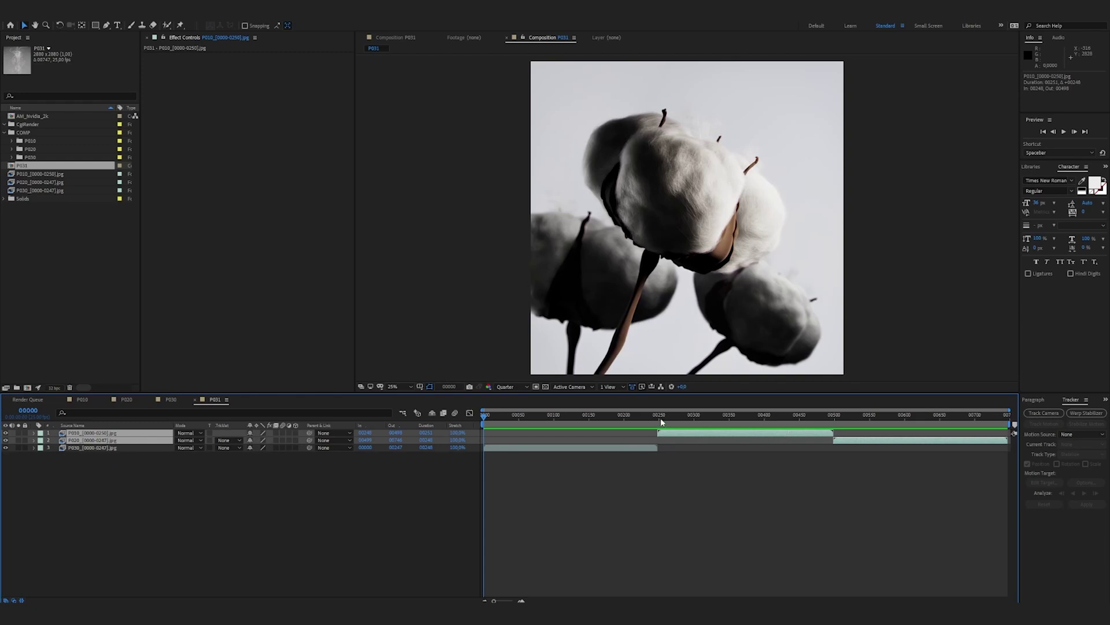
left_click_drag(662, 419, 469, 430)
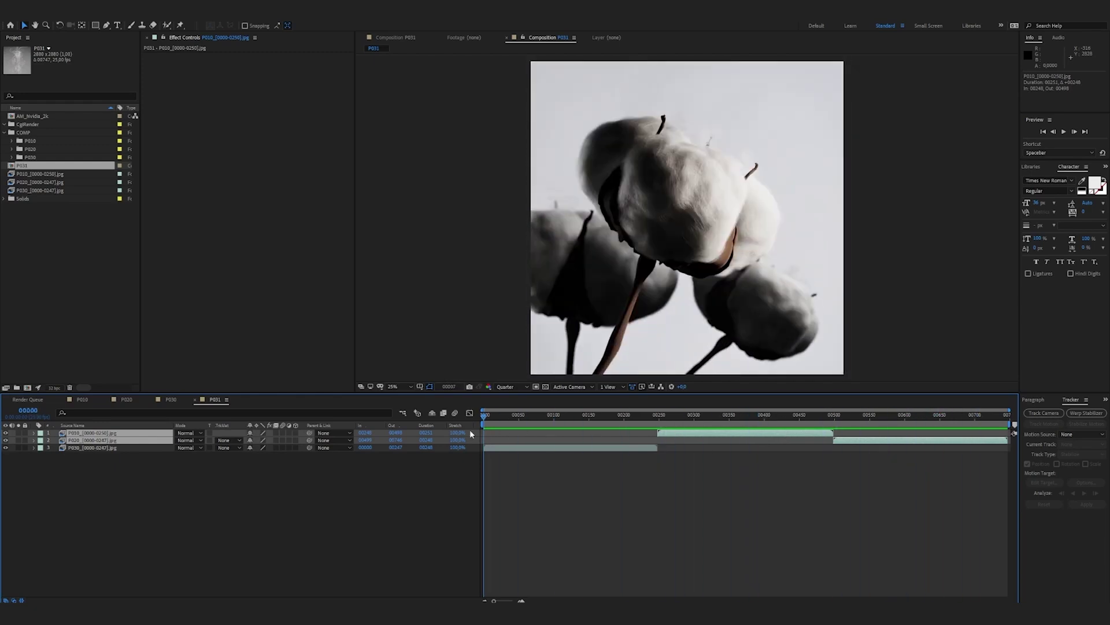
Enable time remapping on the P030 layer and play back the composition.
left_click(481, 280)
left_click(122, 450)
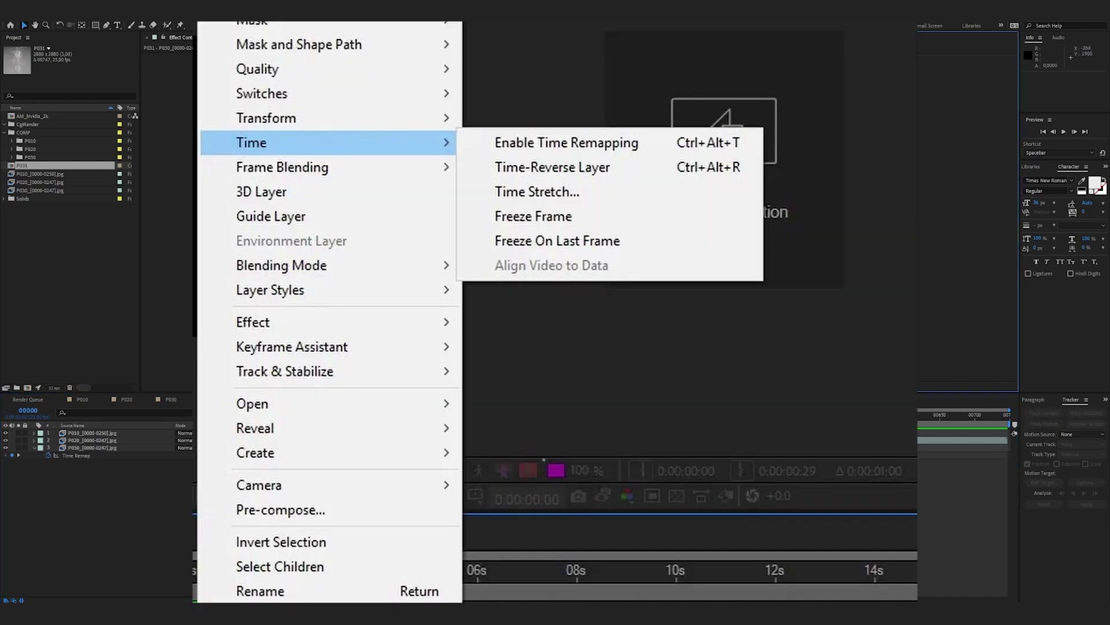
key("space")
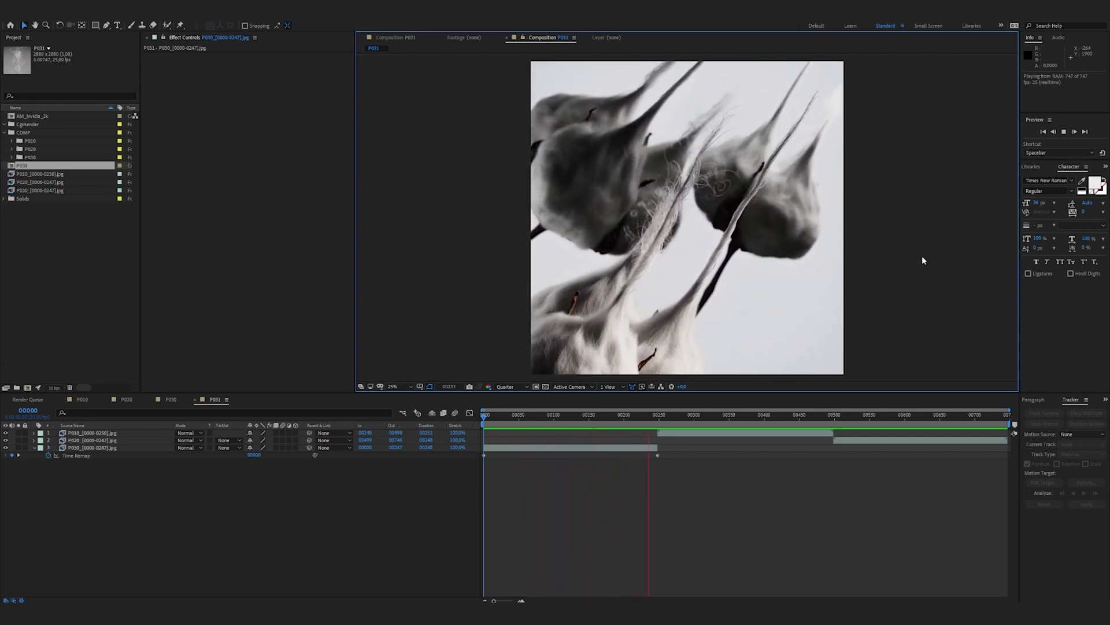
key("space")
Add a Time Remap keyframe to the P030 layer at frame 120.
left_click_drag(501, 421, 568, 416)
left_click(53, 456)
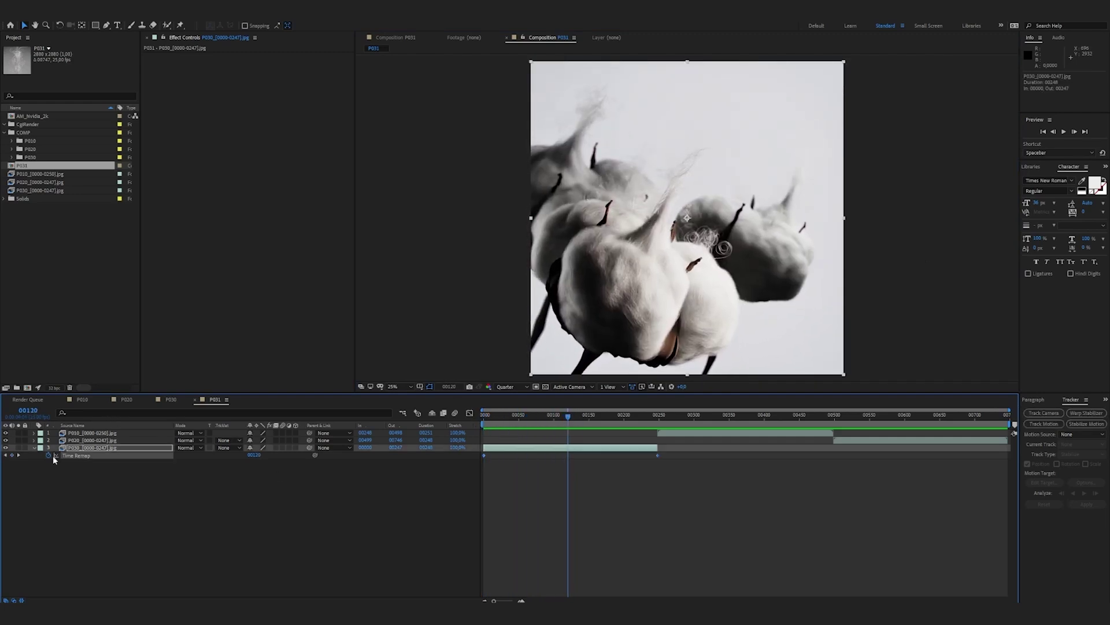
left_click(12, 455)
Add a Time Remap keyframe to the P030 layer at frame 217, 30 frames before its last keyframe.
left_click_drag(584, 422, 657, 418)
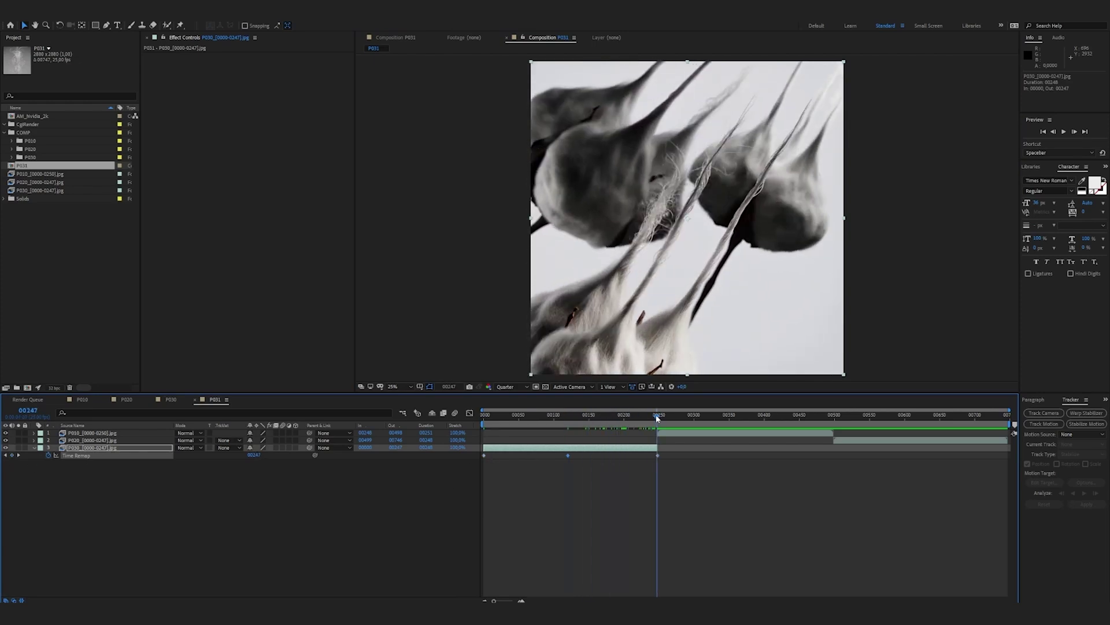
key("shift+Page_Up")
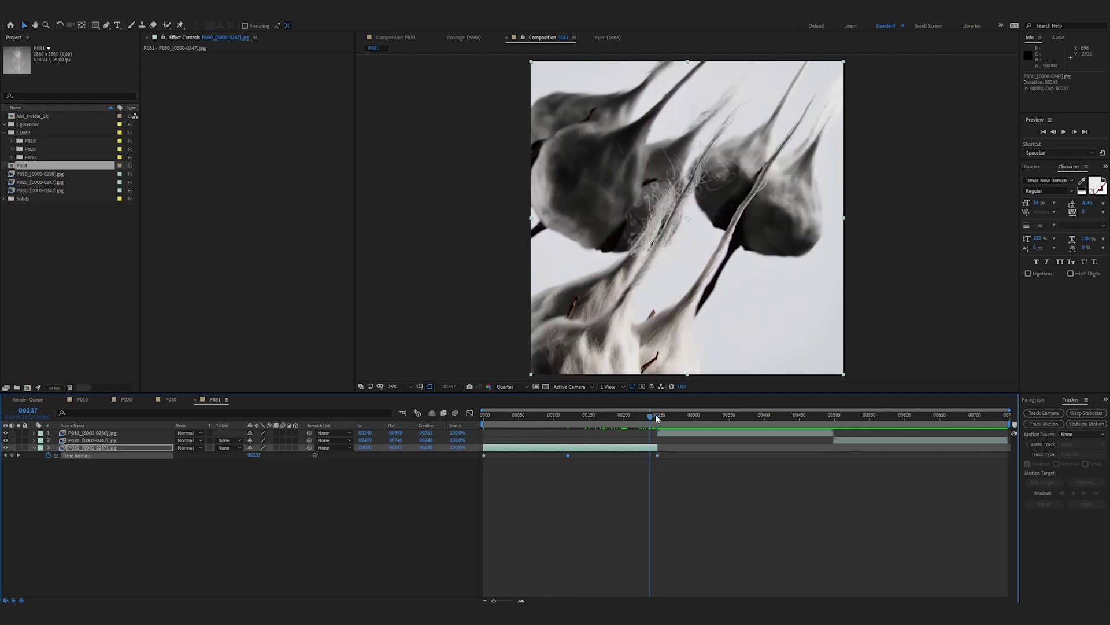
key("shift+Page_Up")
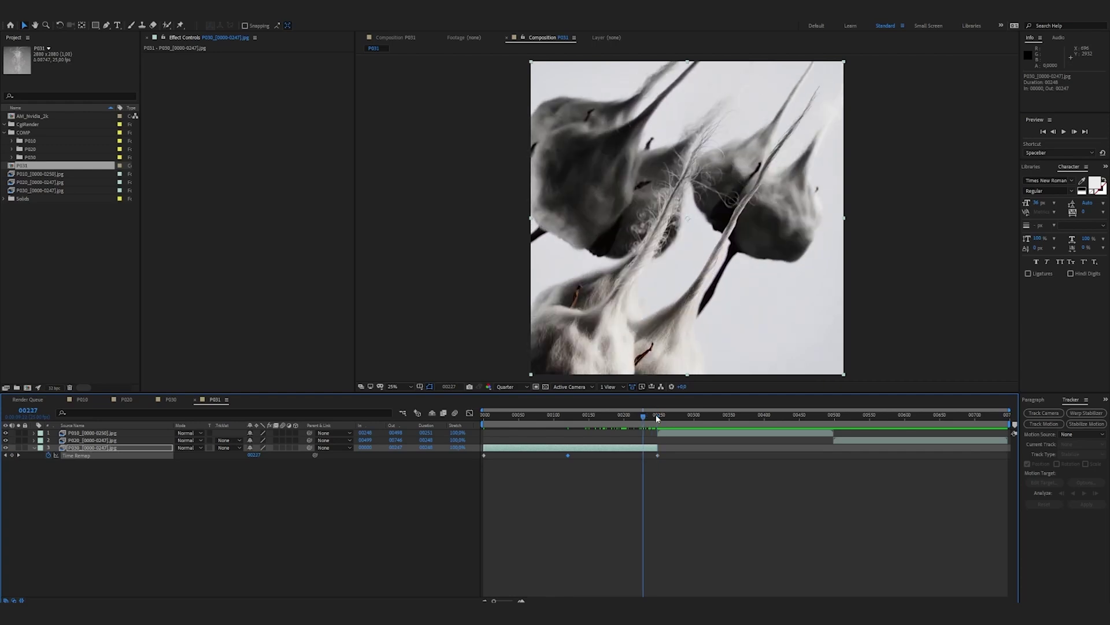
key("shift+Page_Up")
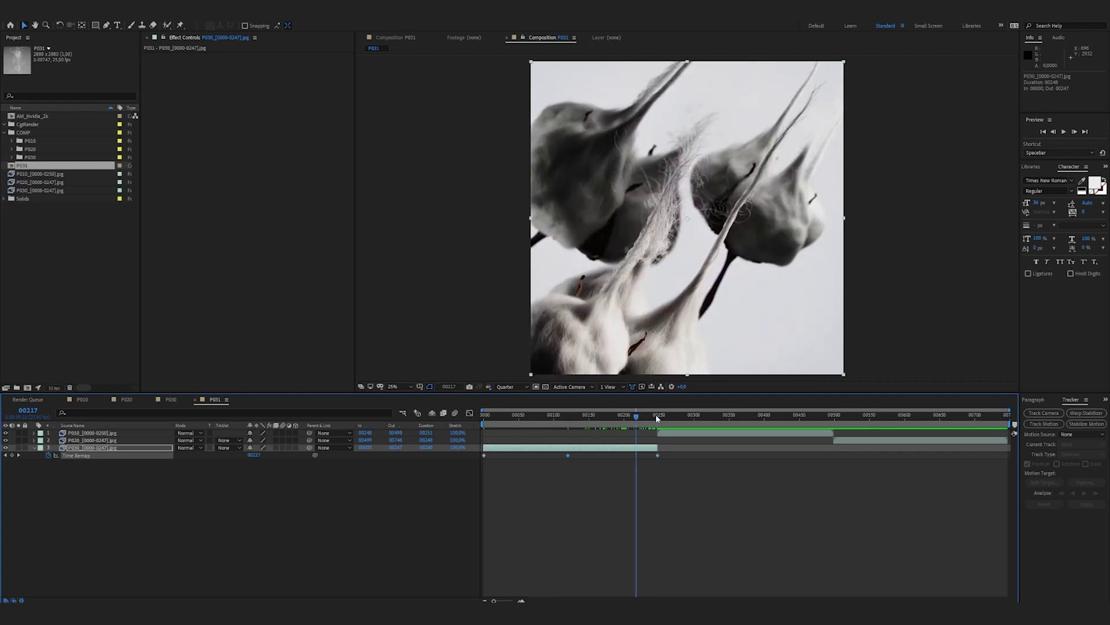
left_click(12, 456)
Shift the last three Time Remap keyframes of P030 earlier together so that the first of them lands on frame 30.
left_click_drag(636, 417, 424, 434)
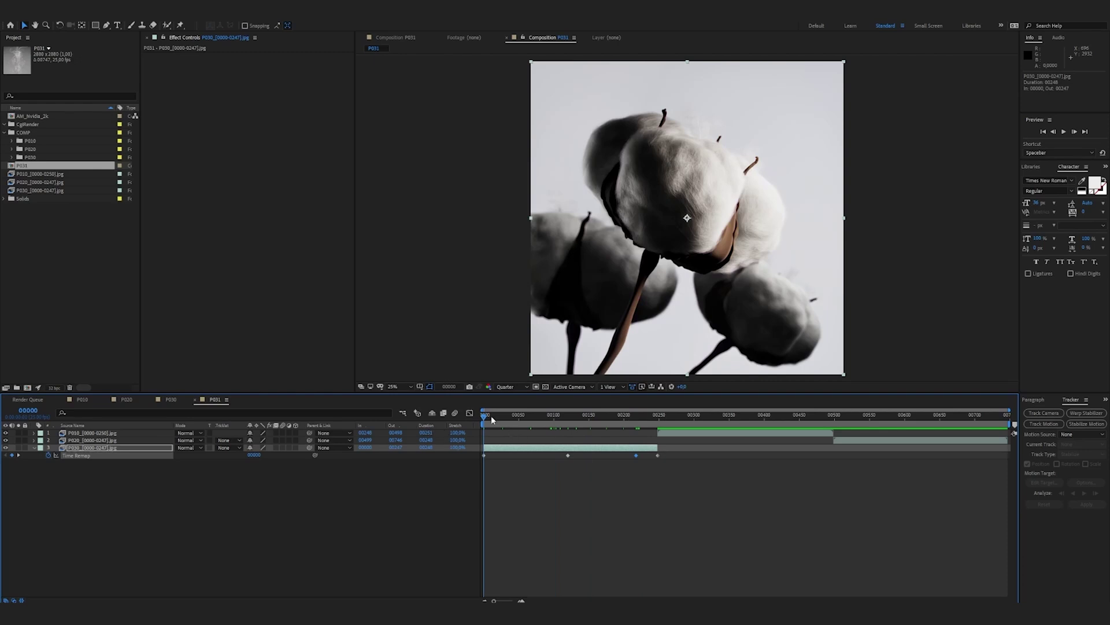
key("shift+Page_Down")
key("shift+Page_Down")
key("shift+Page_Down")
left_click_drag(568, 455, 509, 457)
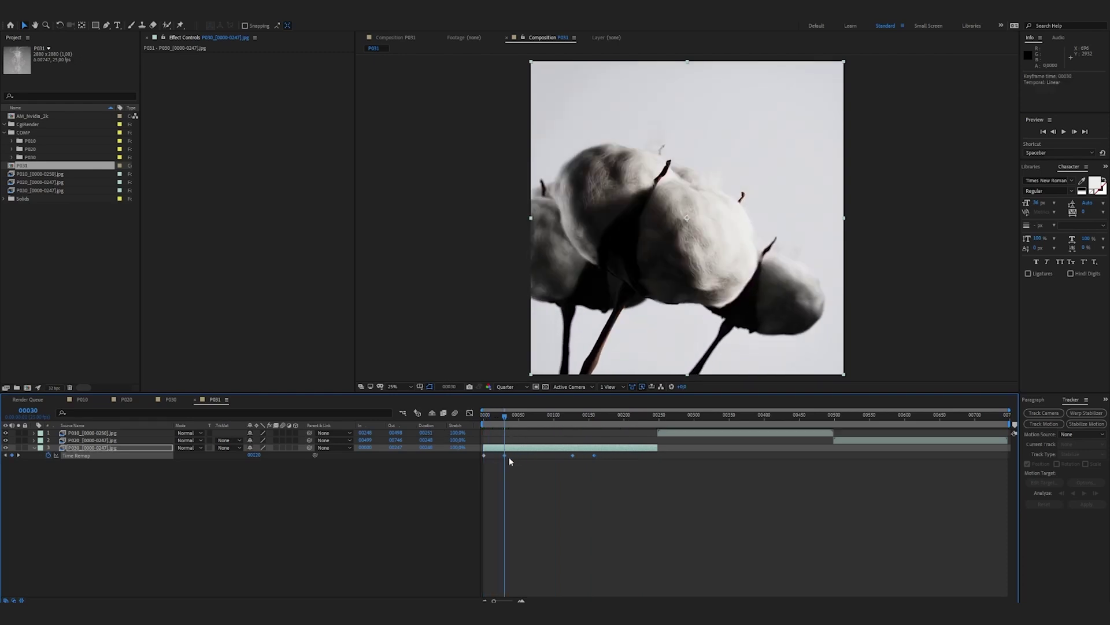
Move P030's last Time Remap keyframe to frame 137 and trim the clip's end to that frame.
left_click(527, 485)
left_click_drag(553, 414, 570, 415)
key("shift+Page_Down")
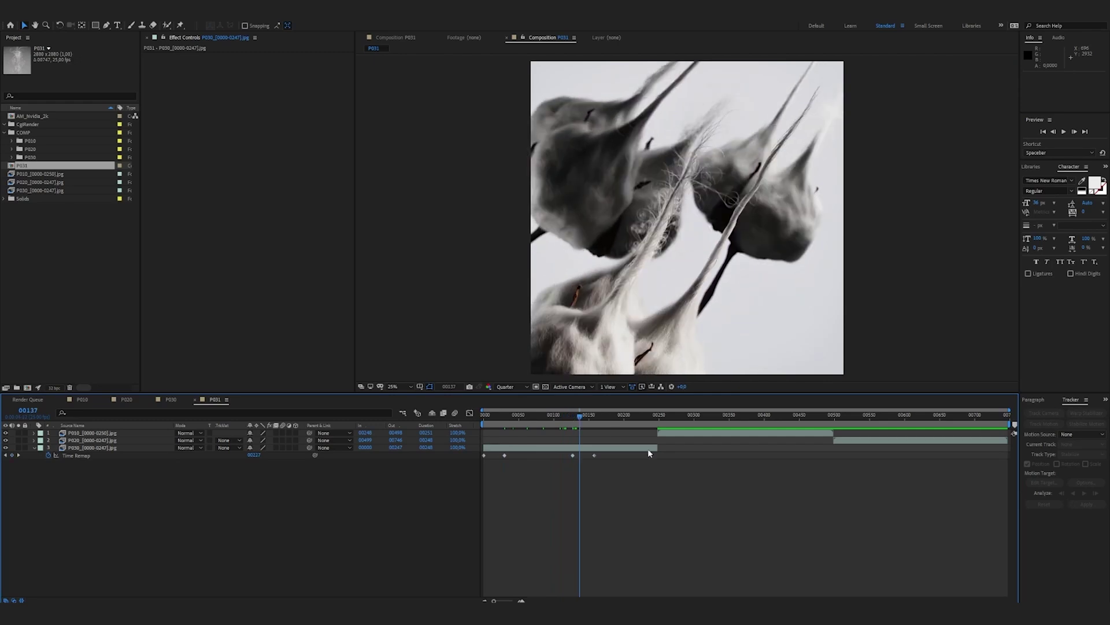
left_click_drag(594, 456, 583, 454)
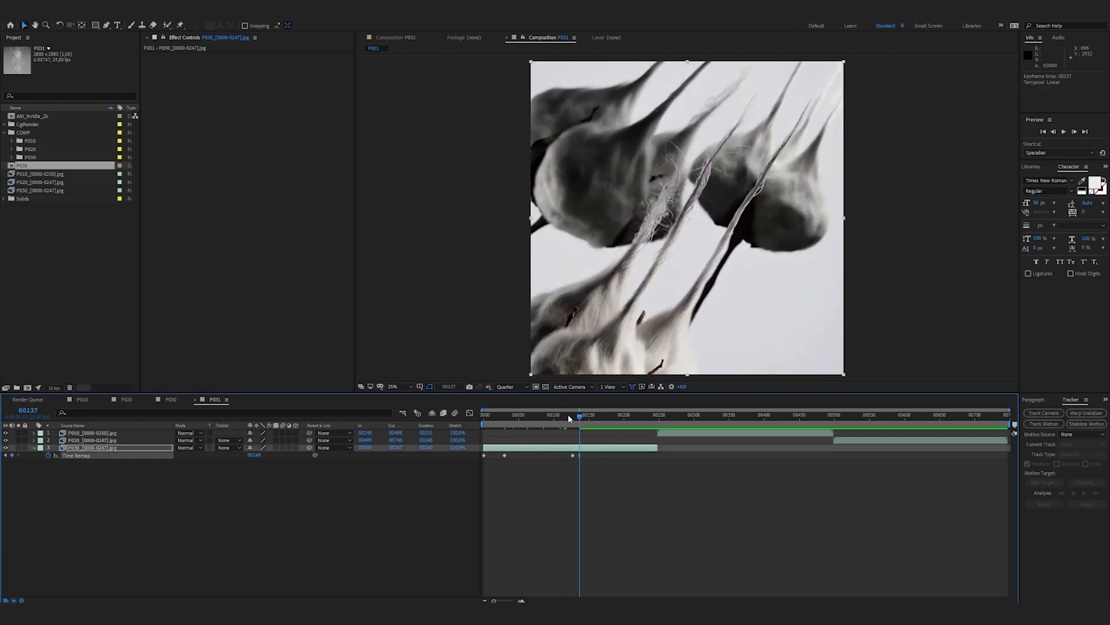
left_click_drag(661, 447, 524, 426)
left_click(546, 490)
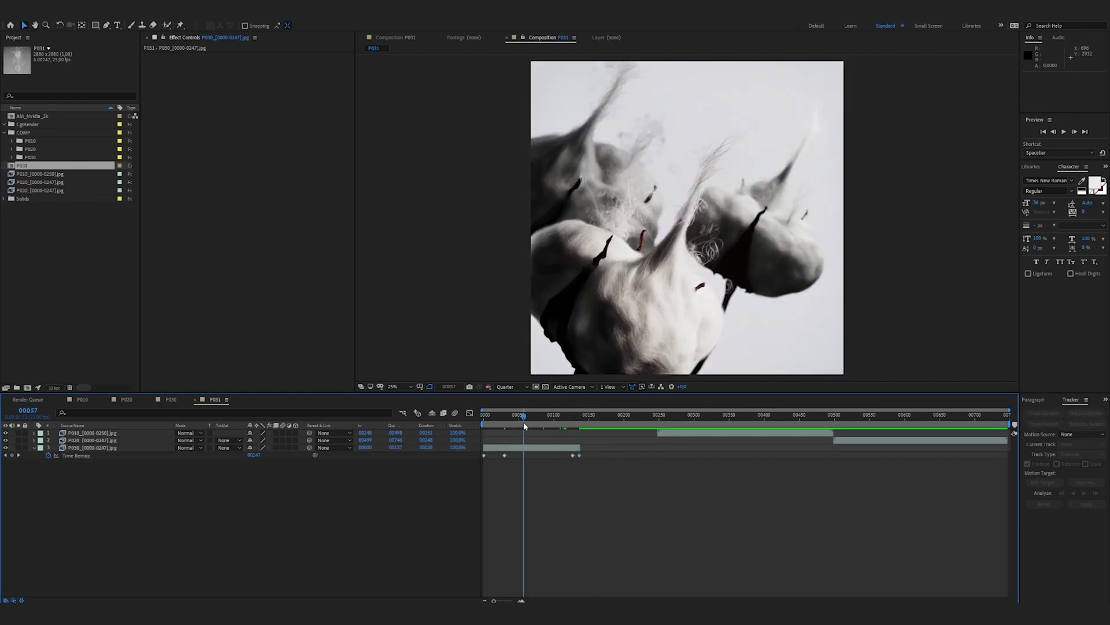
Apply Easy Ease In to P030's Time Remap keyframe at frame 30 and Easy Ease Out to the one at frame 127.
left_click(82, 455)
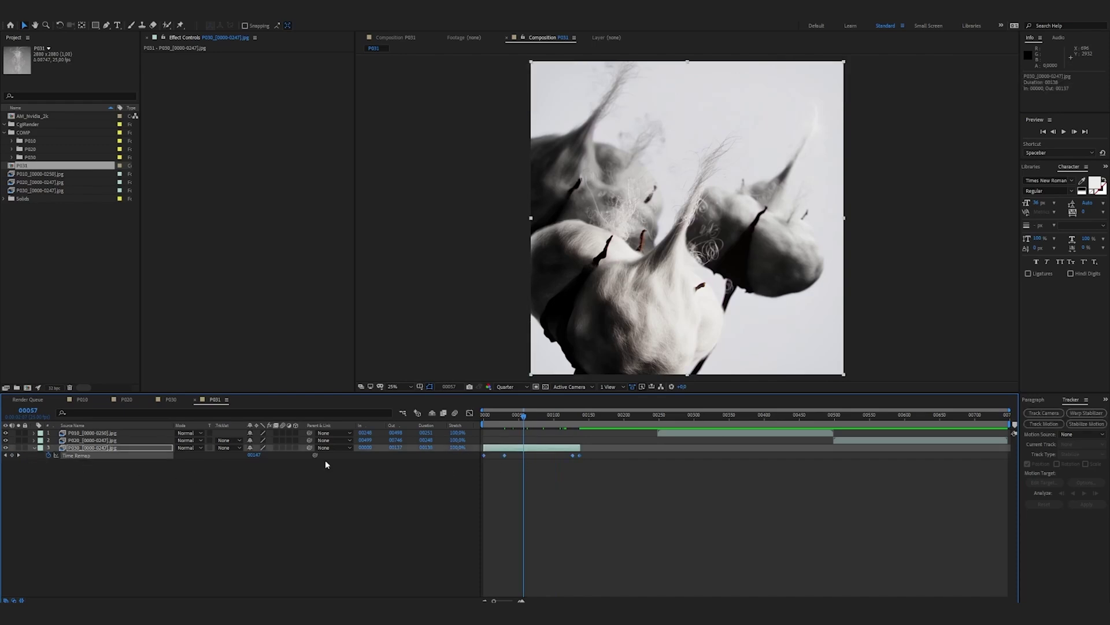
left_click(505, 456)
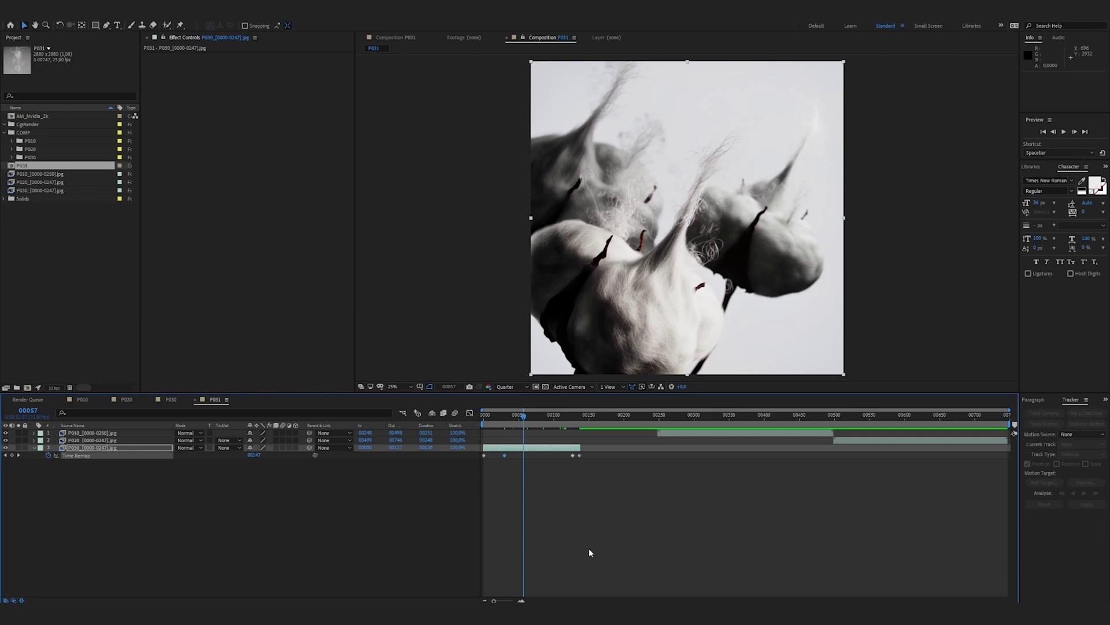
left_click(671, 516)
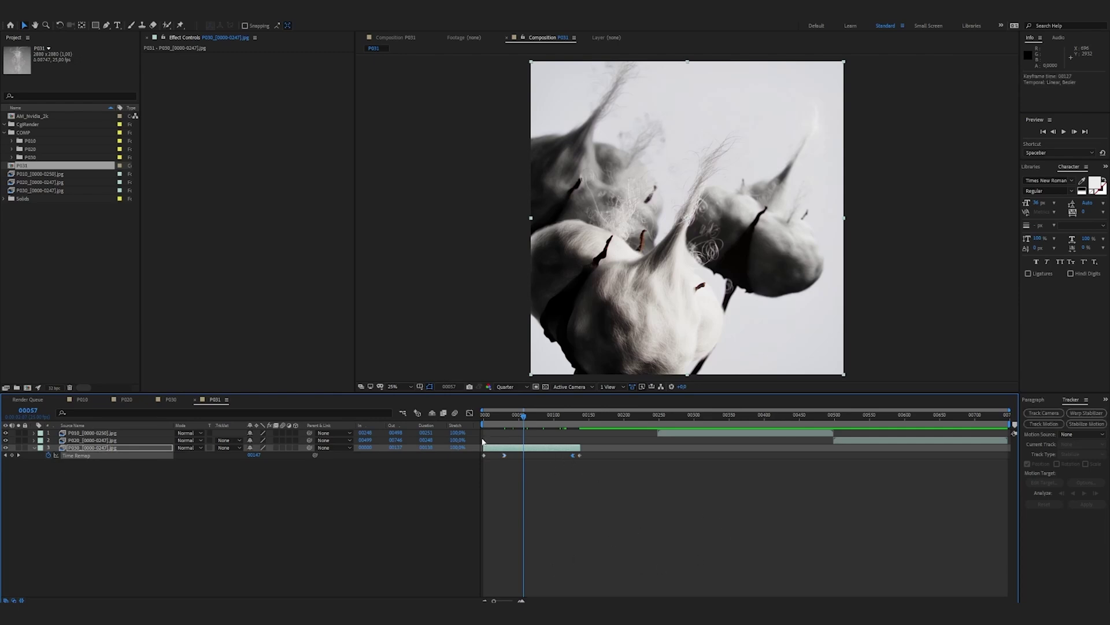
Adjust the bezier handles of the two middle Time Remap keyframes in the Graph Editor to smooth the speed changes.
left_click(82, 456)
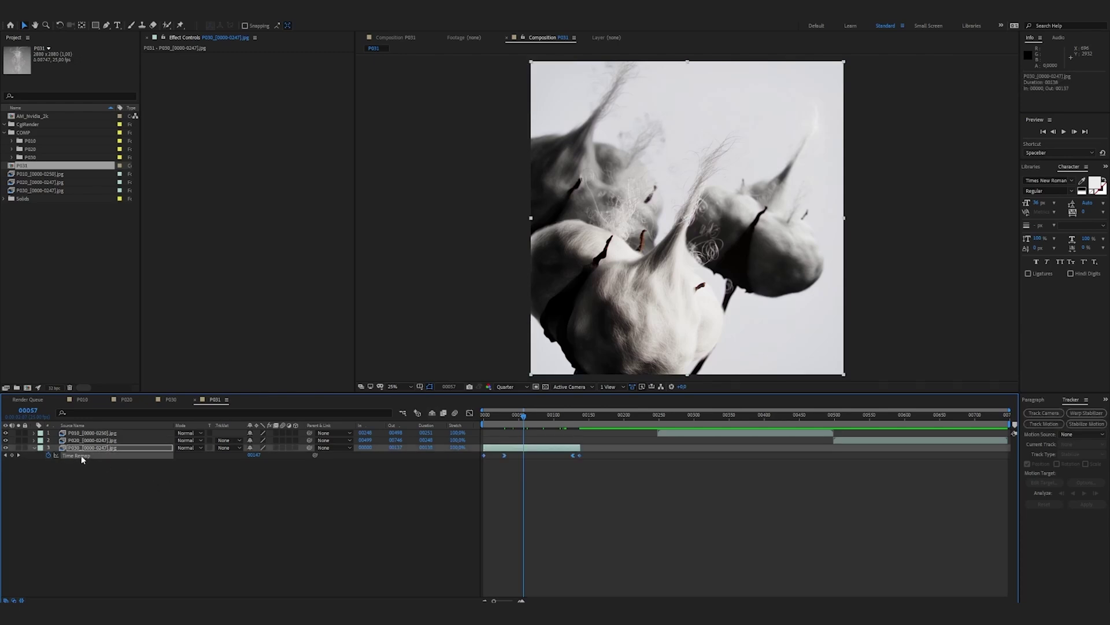
left_click(469, 413)
left_click(503, 510)
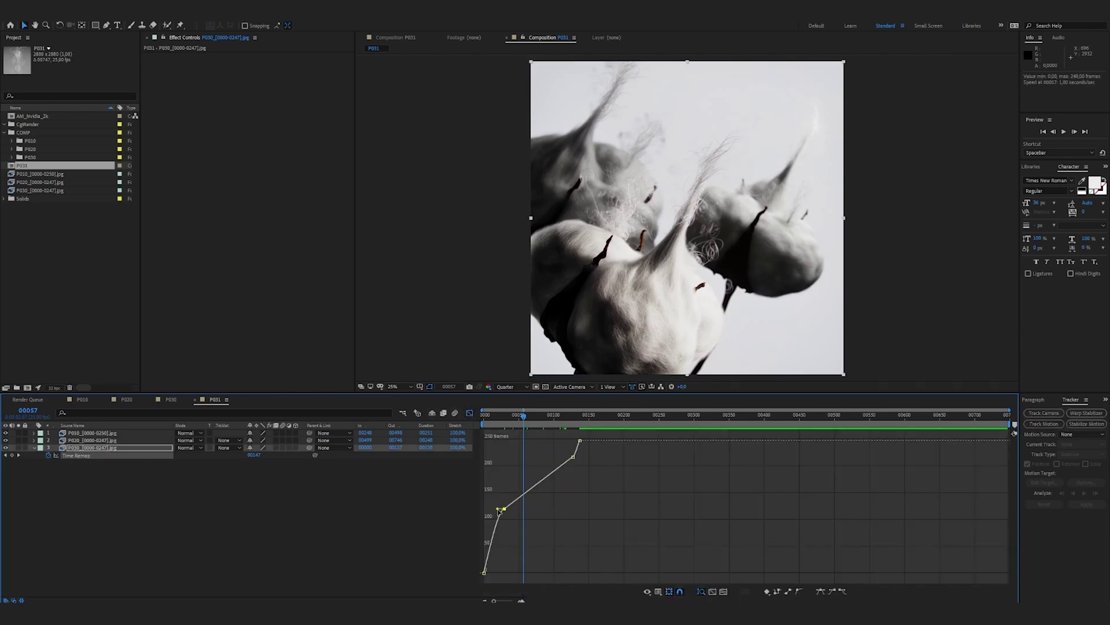
left_click_drag(498, 510, 488, 527)
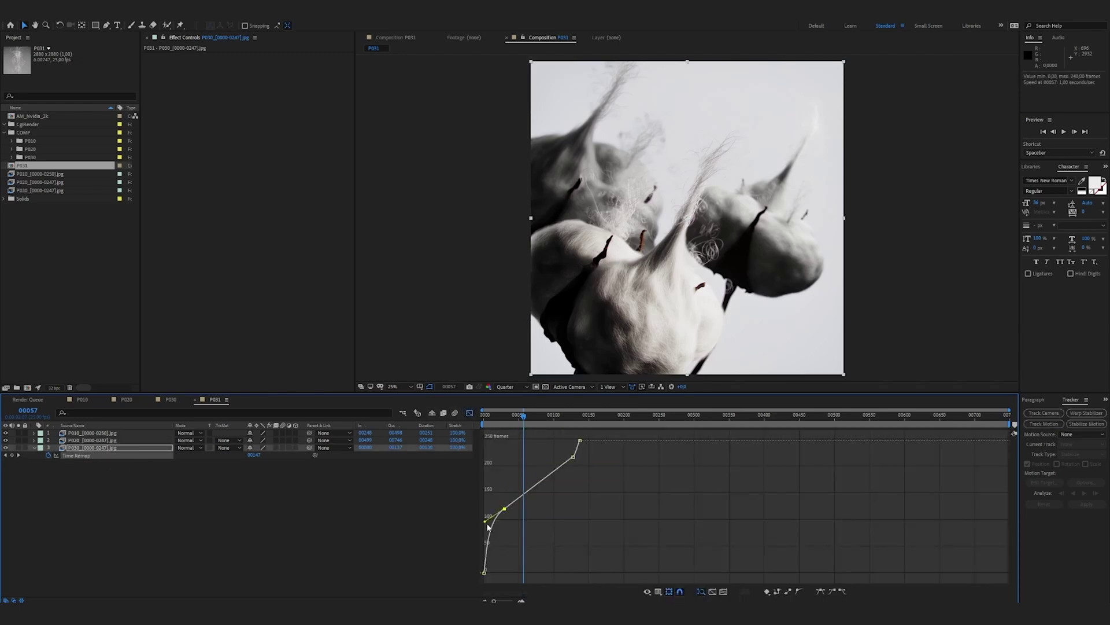
left_click(574, 457)
left_click_drag(576, 457, 581, 449)
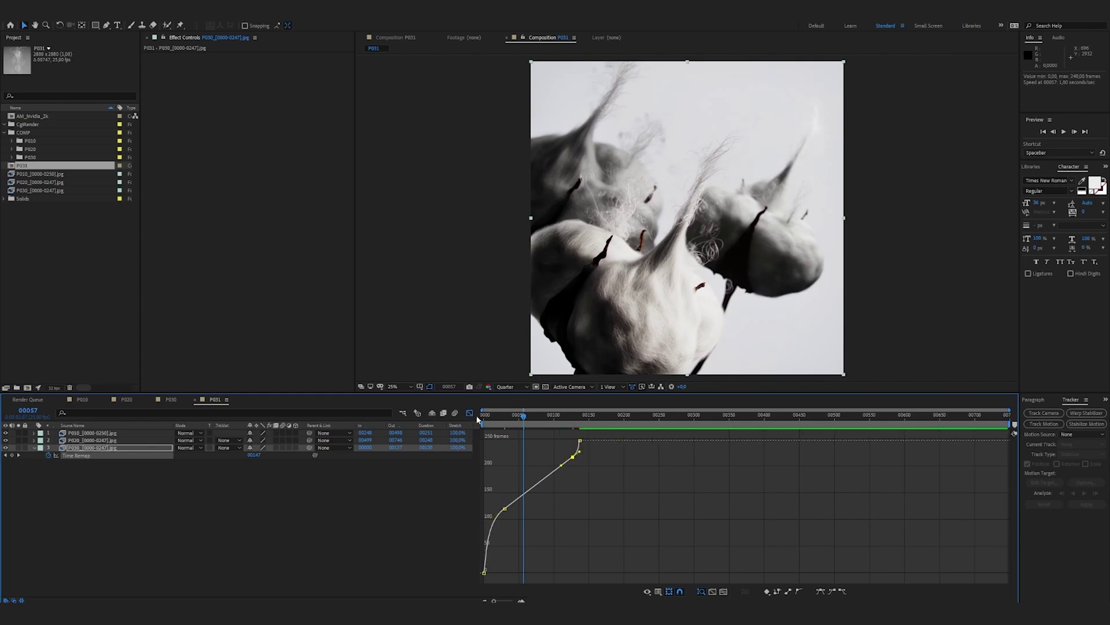
left_click(471, 413)
Play the retimed P030 clip from the start and set the work area's end to frame 152.
left_click_drag(540, 417, 428, 425)
key("space")
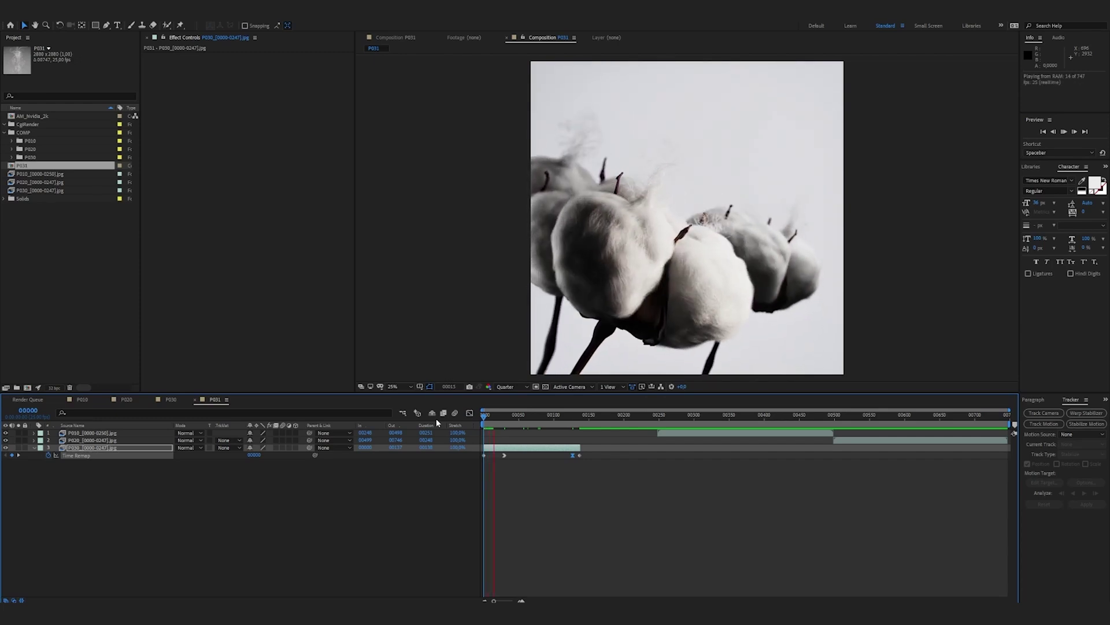
left_click_drag(578, 415, 590, 417)
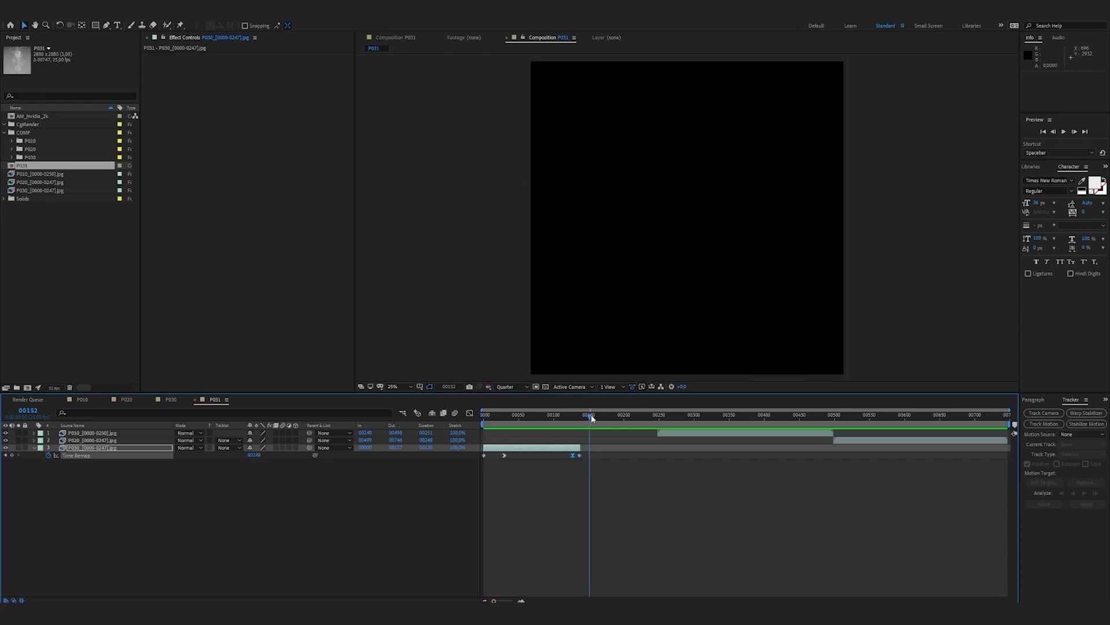
key("n")
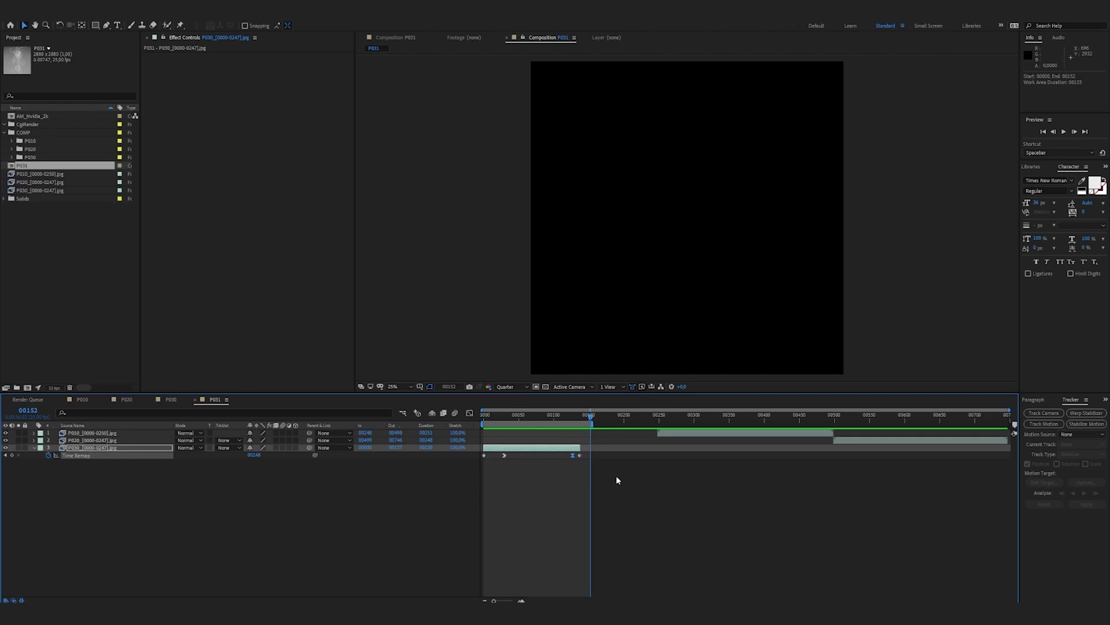
Preview the retimed P030 clip and move the P010 clip to start at frame 137, directly after it.
key("space")
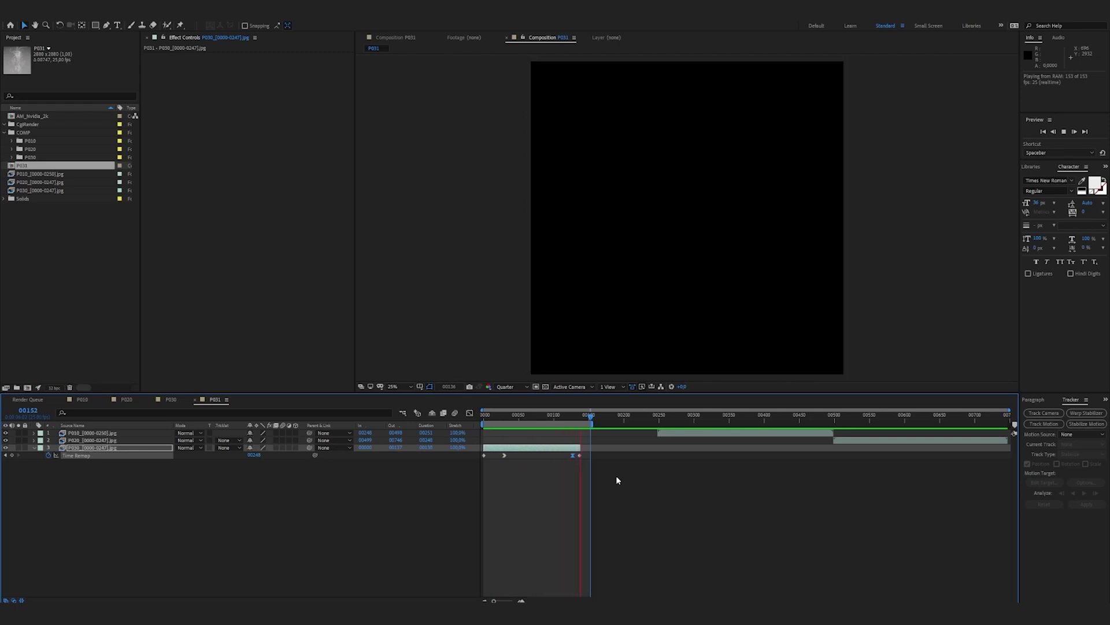
key("space")
left_click_drag(573, 414, 580, 416)
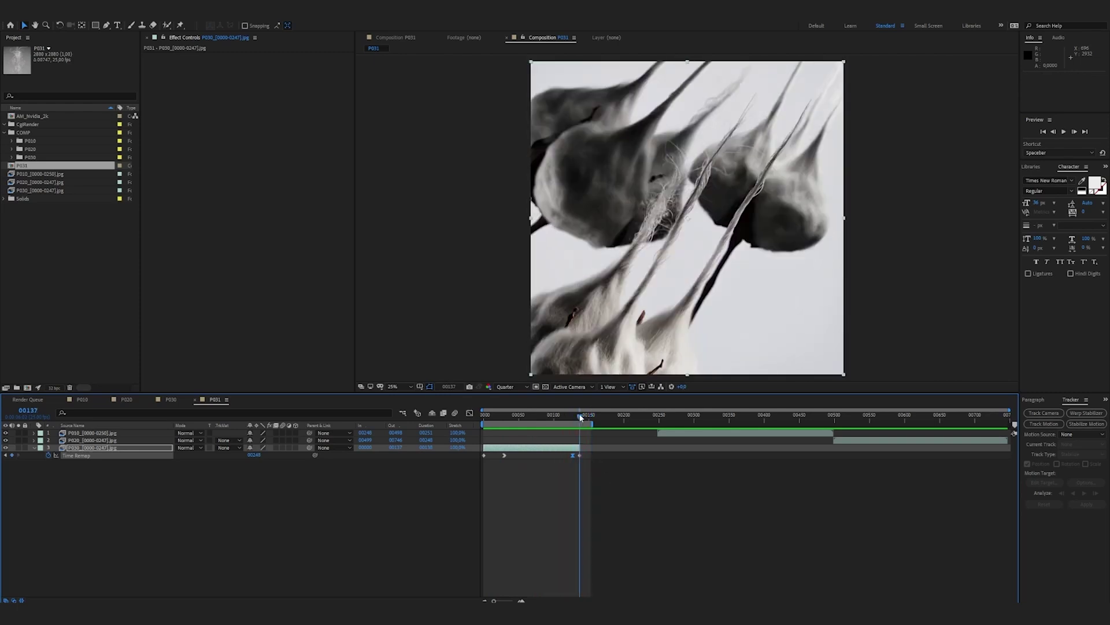
left_click_drag(692, 434, 613, 436)
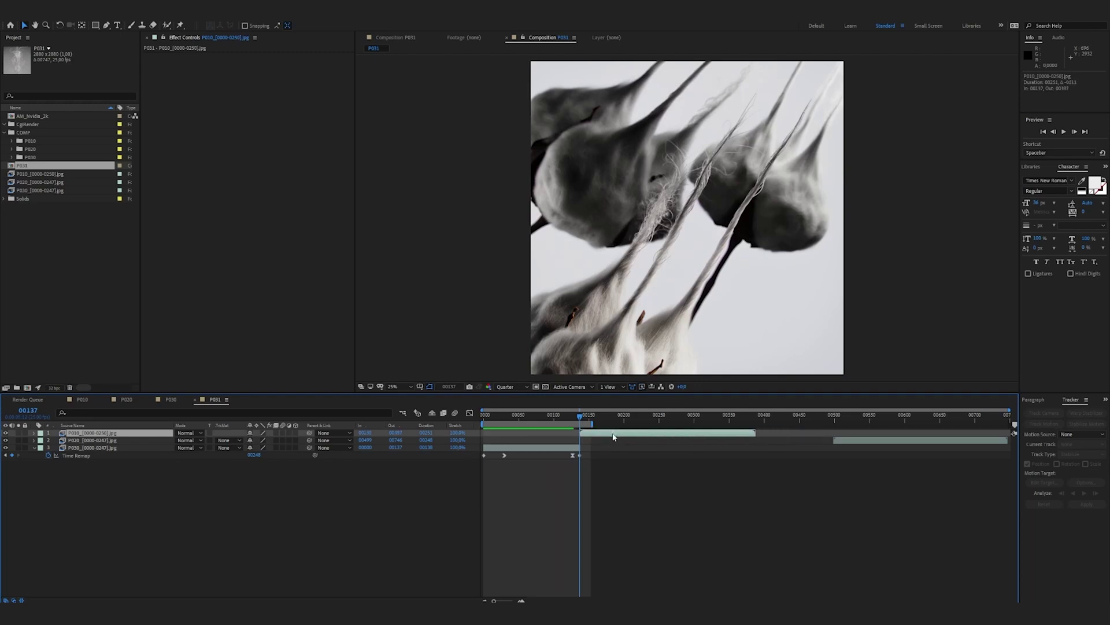
left_click(339, 516)
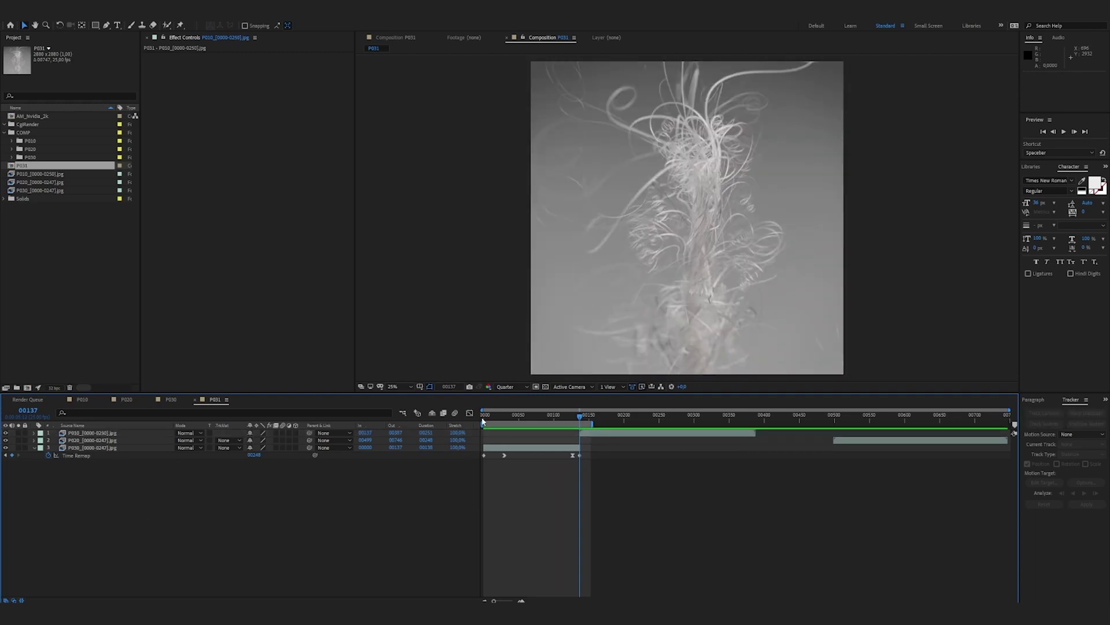
Enable time remapping on P010 and shift the work area to run from frame 121 to frame 273.
left_click(608, 435)
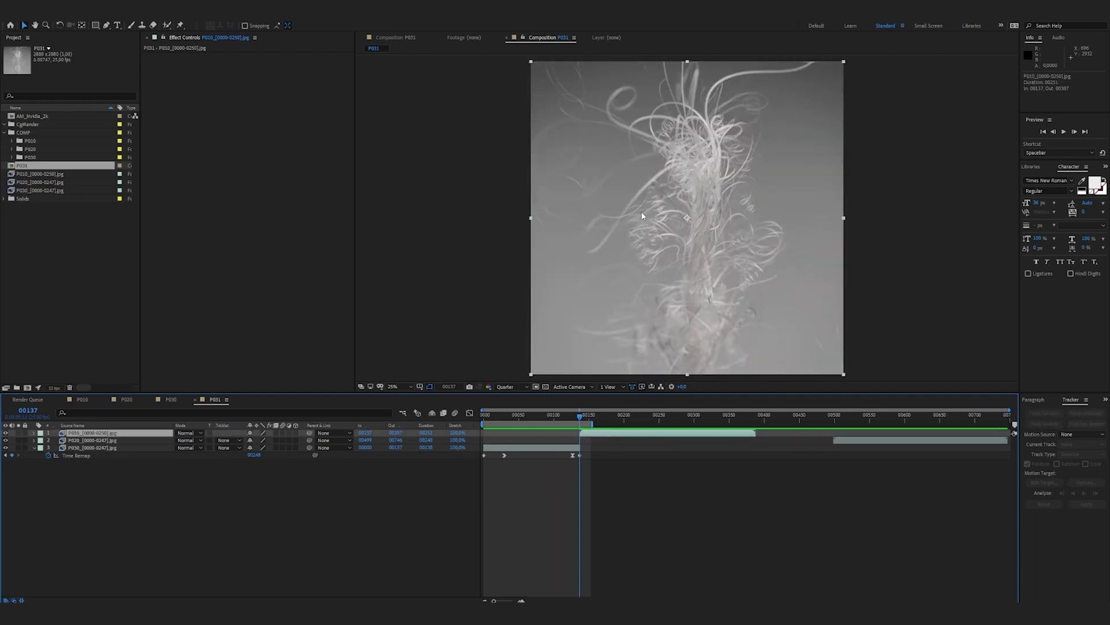
key("ctrl+alt+t")
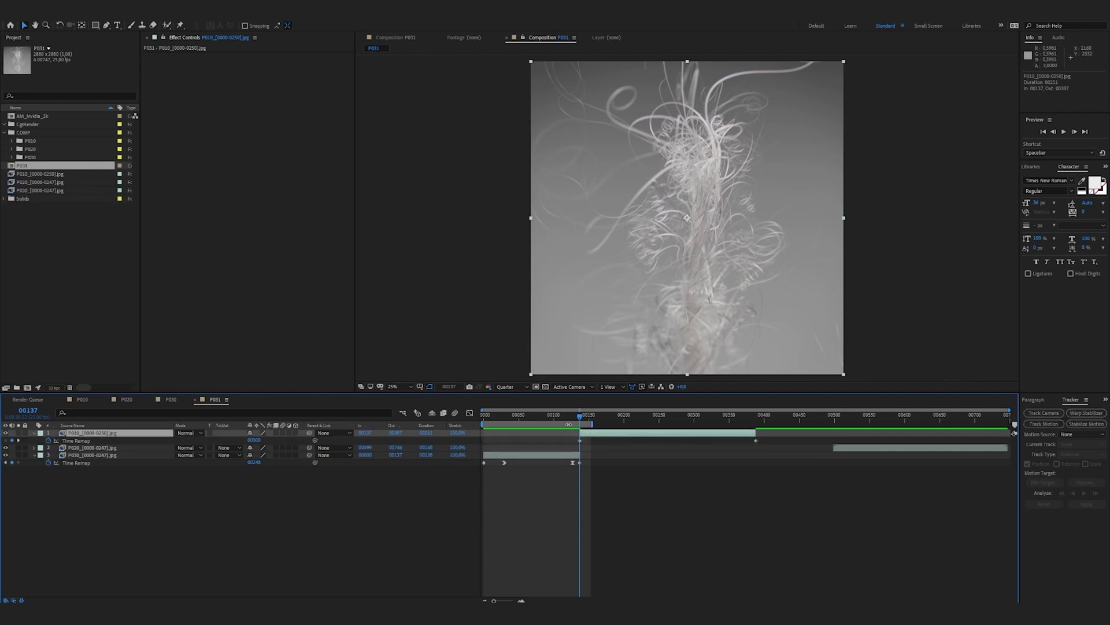
left_click_drag(517, 418, 601, 416)
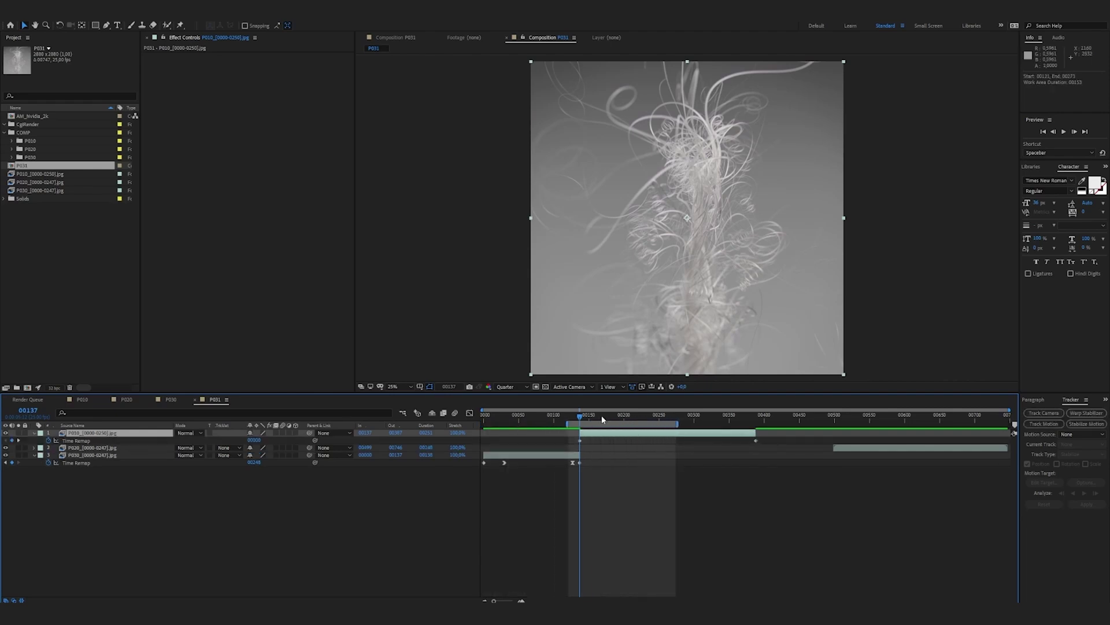
Preview P010 up to frame 207 and add a Time Remap keyframe there.
key("space")
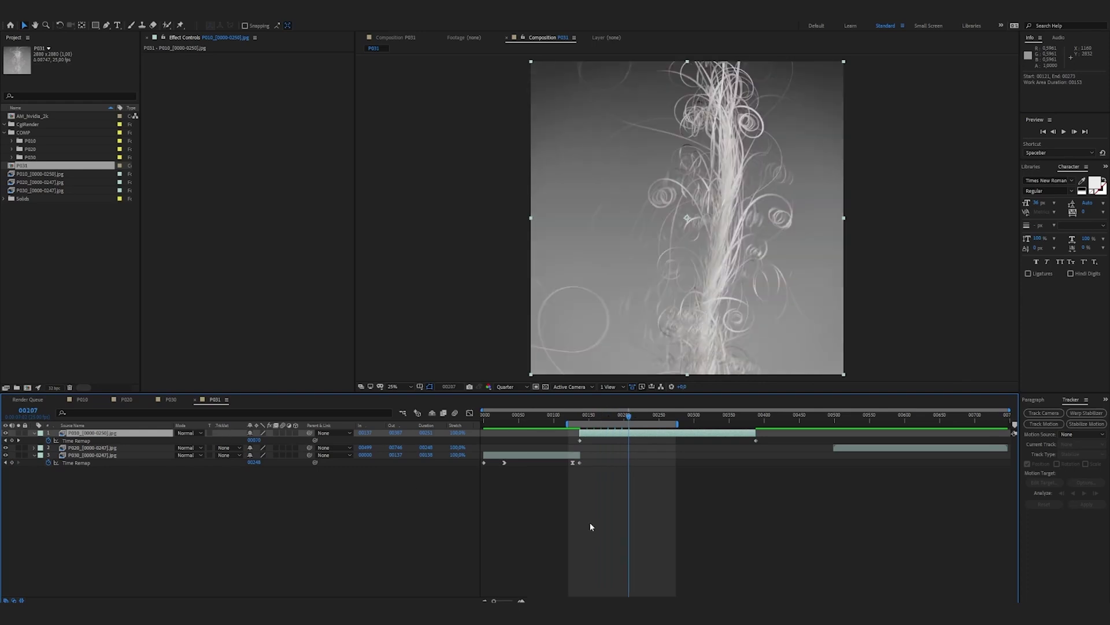
left_click(332, 488)
left_click(12, 440)
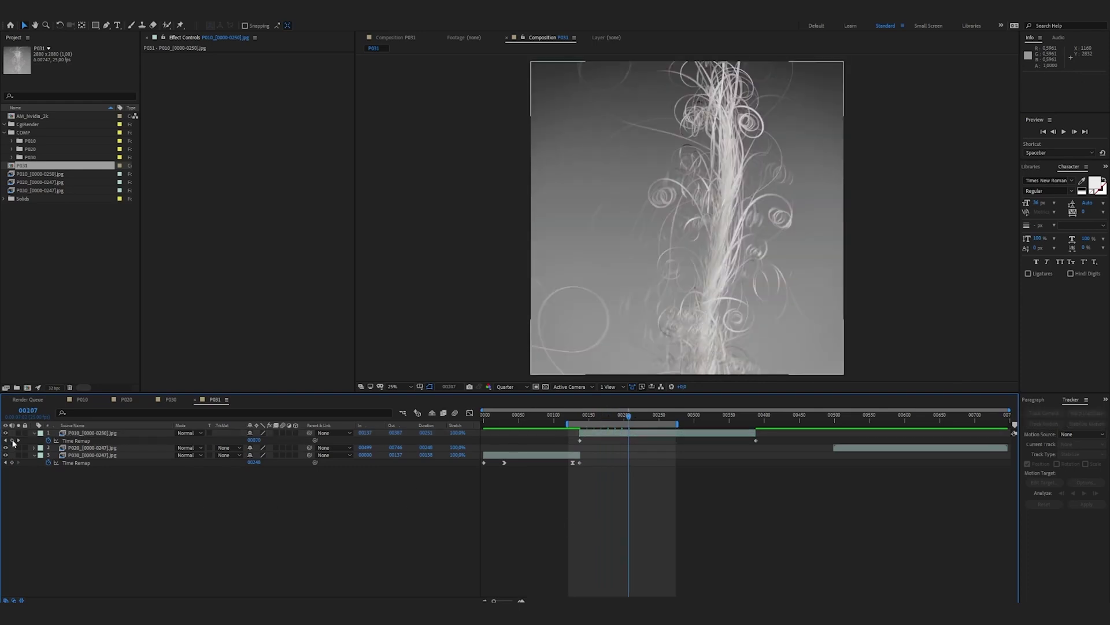
Move P010's middle and last Time Remap keyframes earlier together, so the middle one sits at frame 147.
left_click_drag(629, 416, 585, 419)
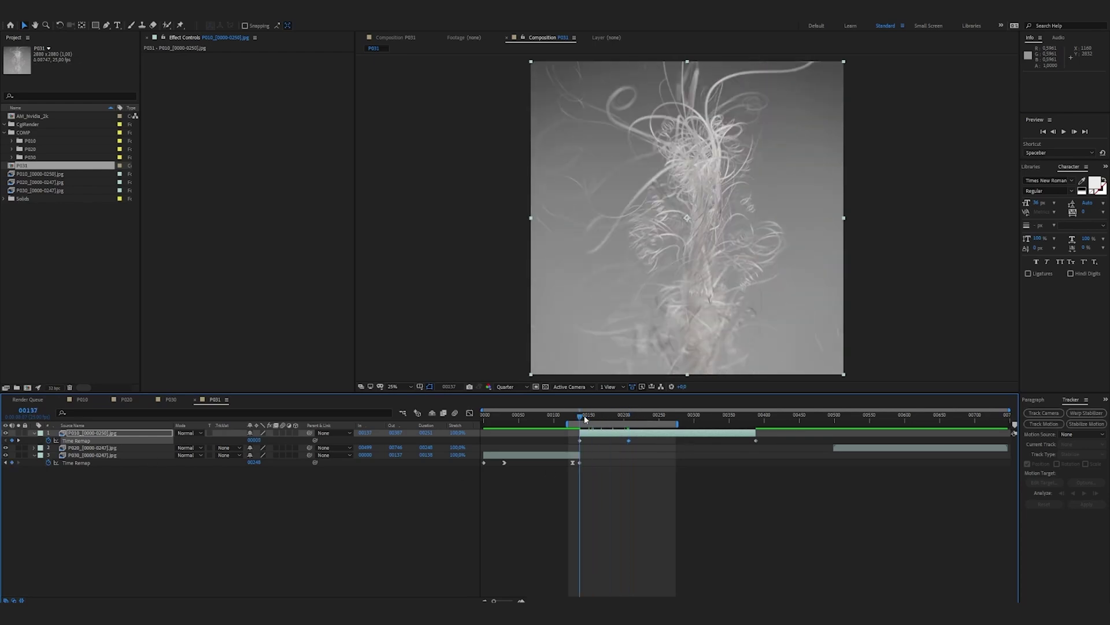
key("space")
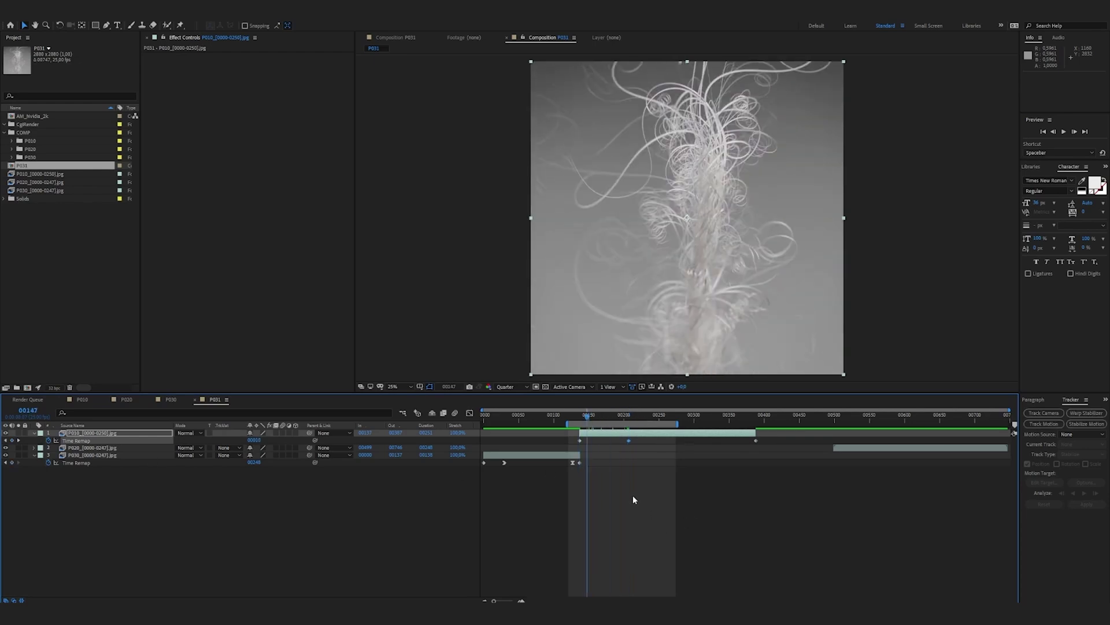
left_click_drag(628, 440, 591, 441)
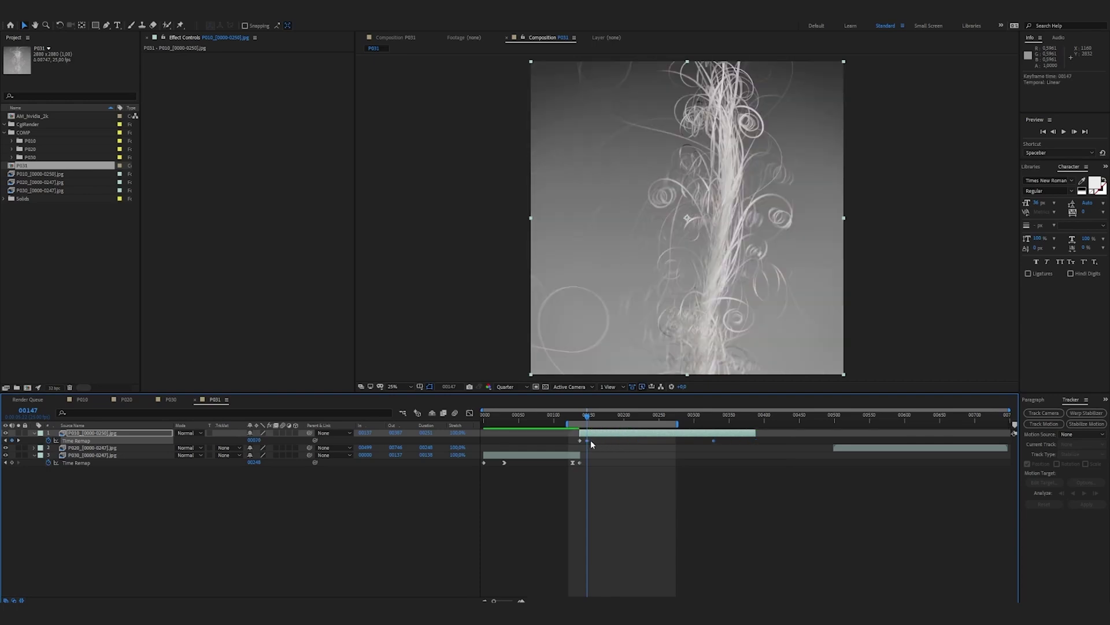
left_click(593, 444)
Apply Easy Ease In to P010's Time Remap keyframe at frame 147, check its curve in the Graph Editor and play the cut from P030.
left_click(588, 441)
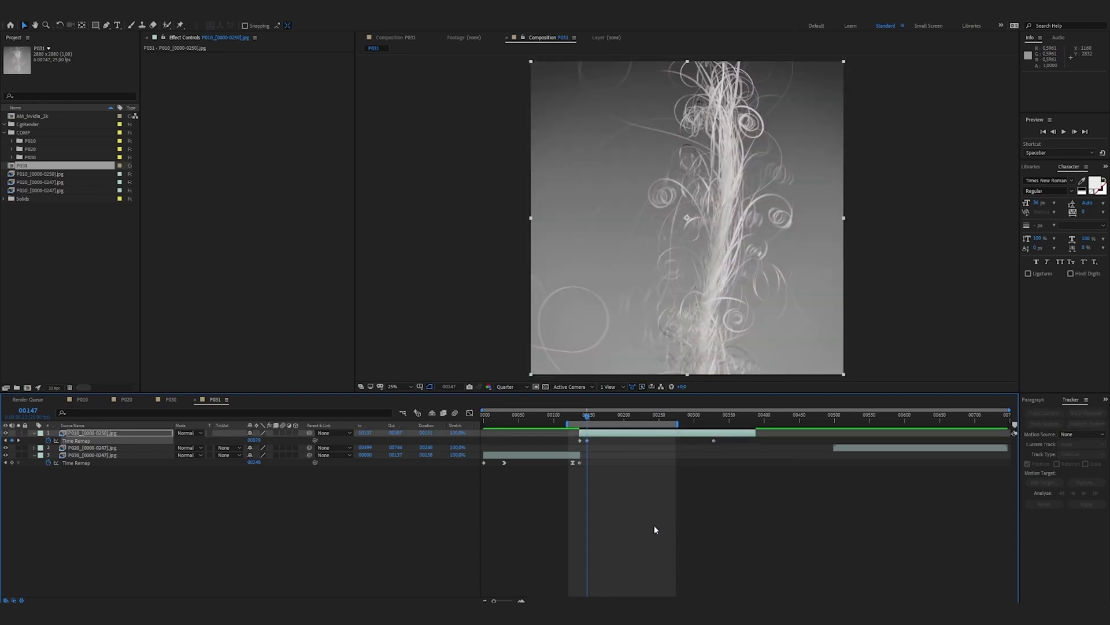
left_click(737, 501)
left_click(469, 412)
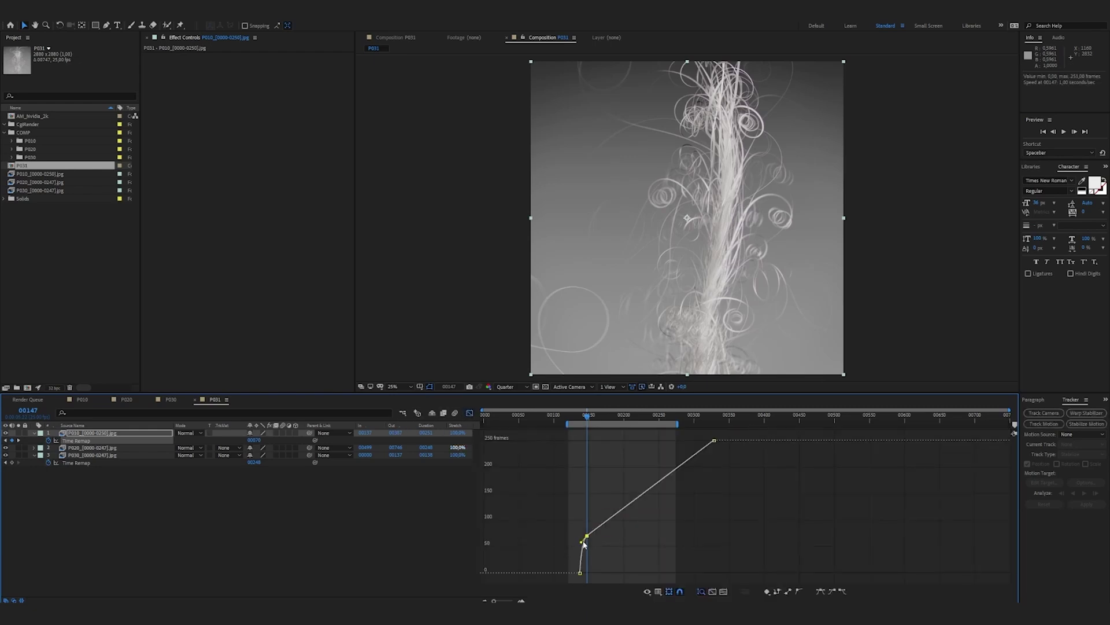
left_click(469, 413)
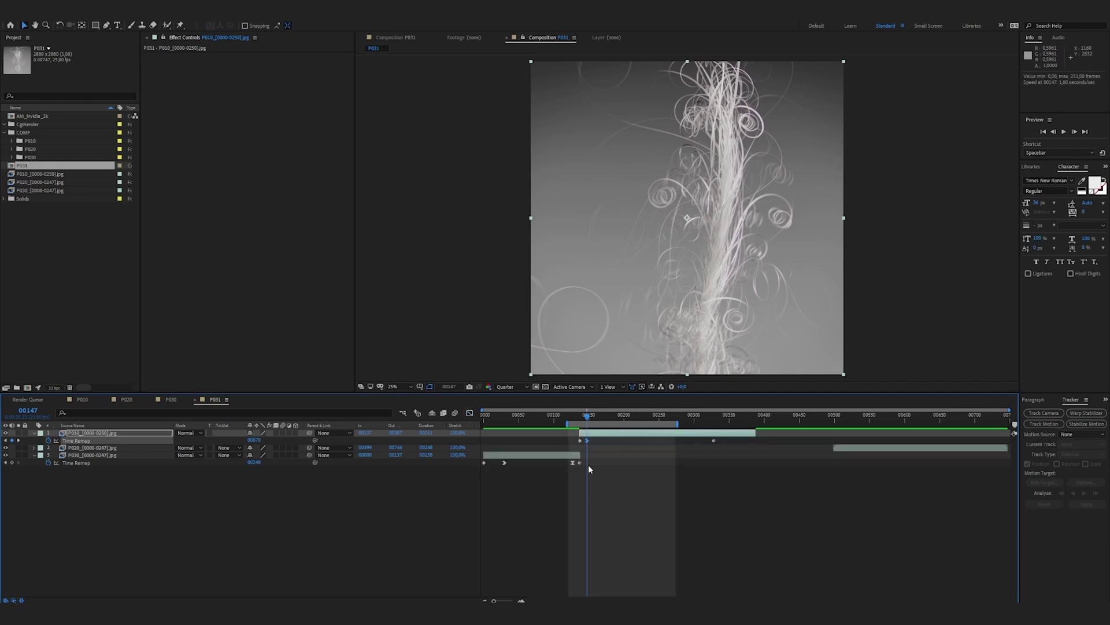
left_click(589, 462)
left_click_drag(587, 415, 576, 416)
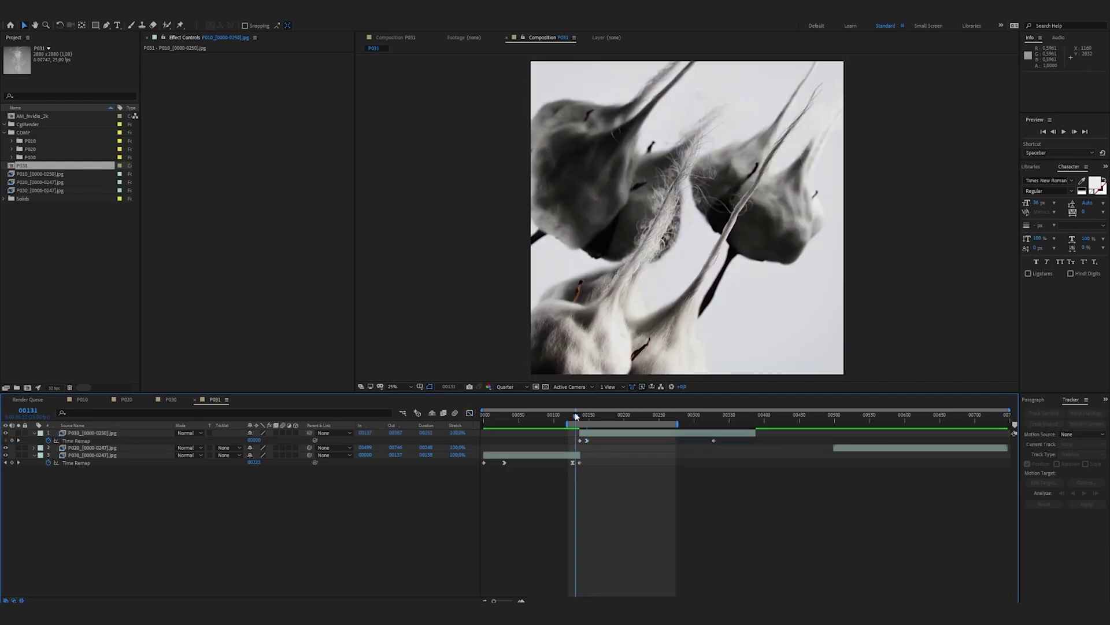
key("space")
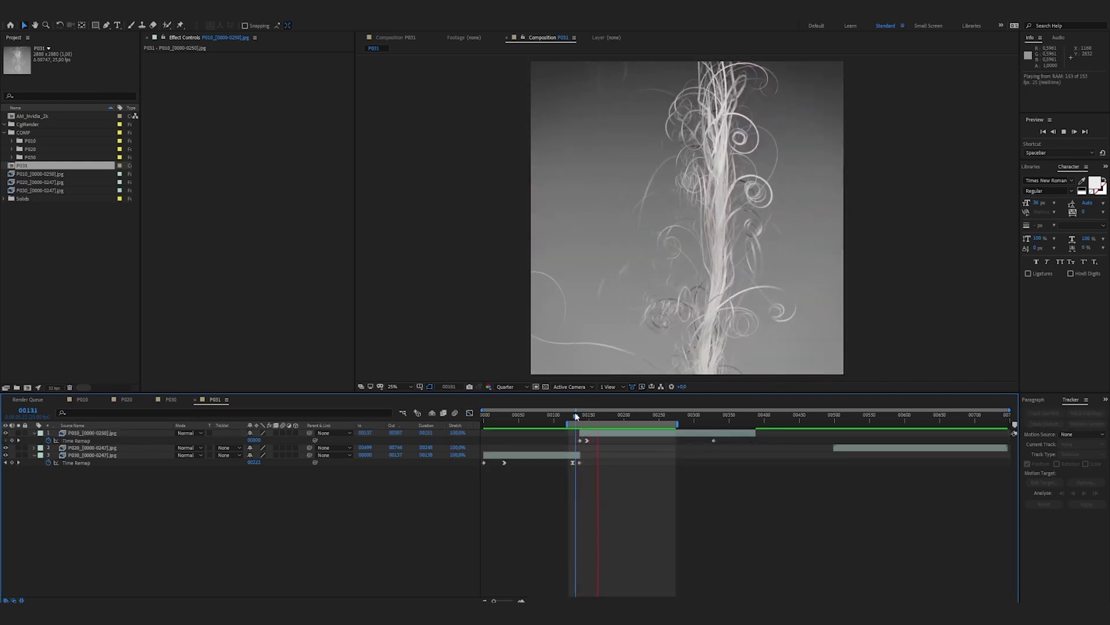
key("space")
Trim P010's end to its last Time Remap keyframe and move P020 to start there at frame 329.
mouse_move(647, 419)
left_mouse_down()
mouse_move(714, 416)
mouse_move(714, 433)
mouse_move(696, 417)
mouse_move(642, 416)
mouse_move(662, 416)
left_mouse_up()
left_click_drag(890, 448, 775, 448)
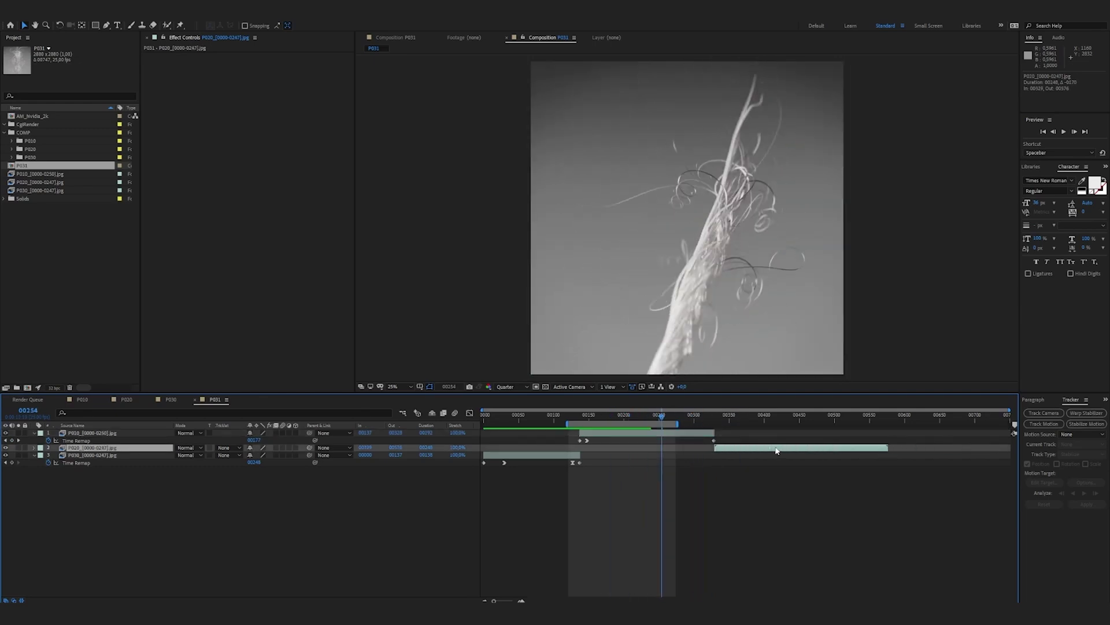
Set the work area from frame 0 to frame 576 and play the three-clip edit from the start.
left_click_drag(723, 414, 846, 414)
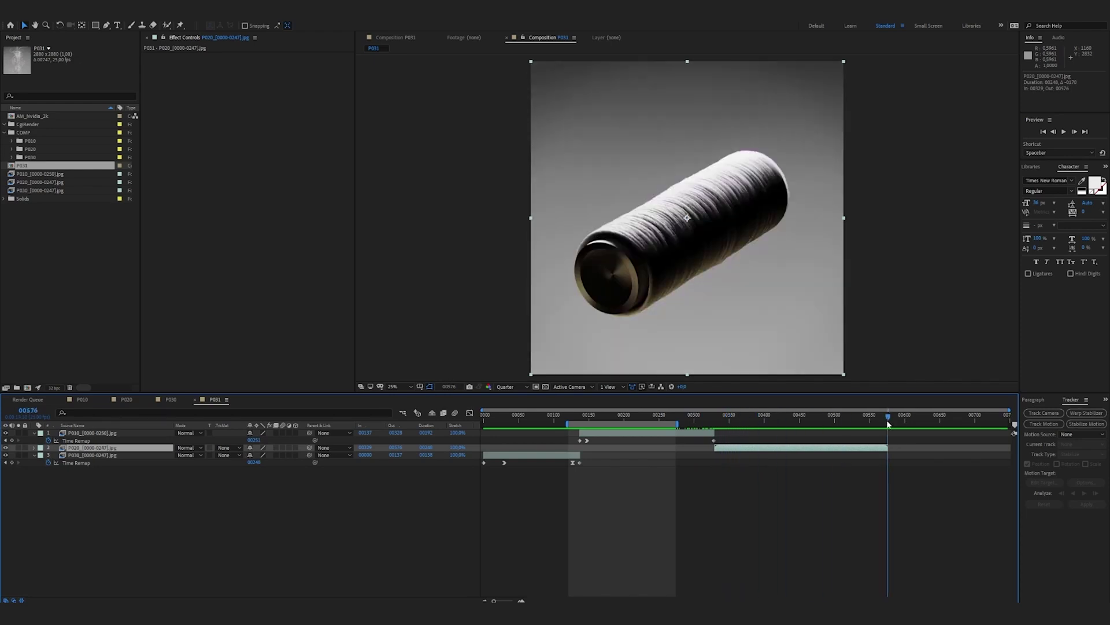
key("n")
left_click(483, 421)
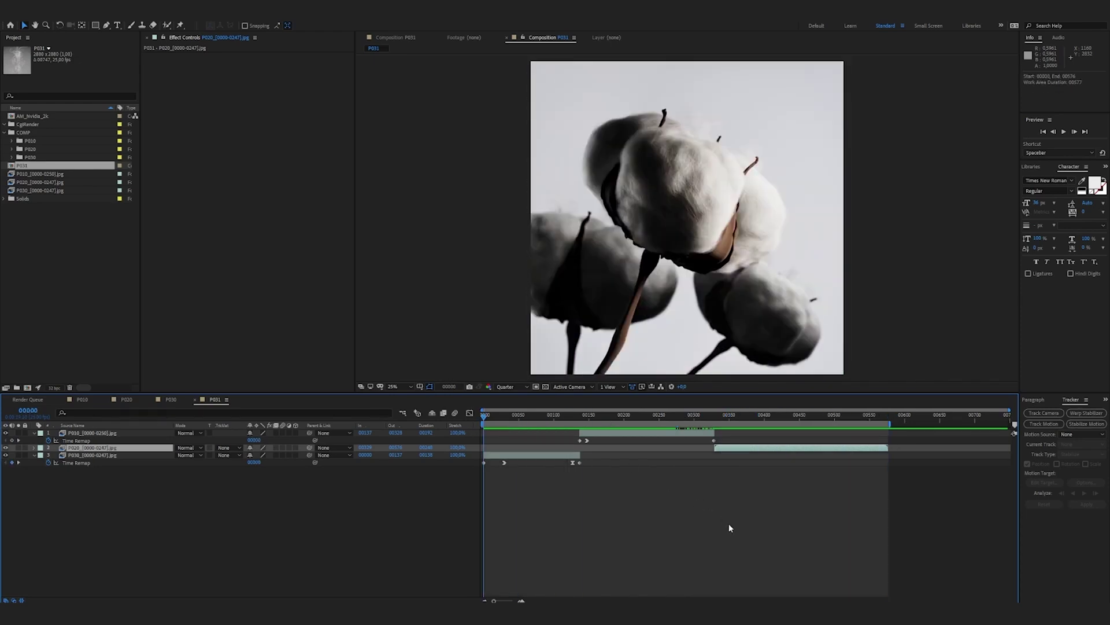
left_click(730, 526)
key("space")
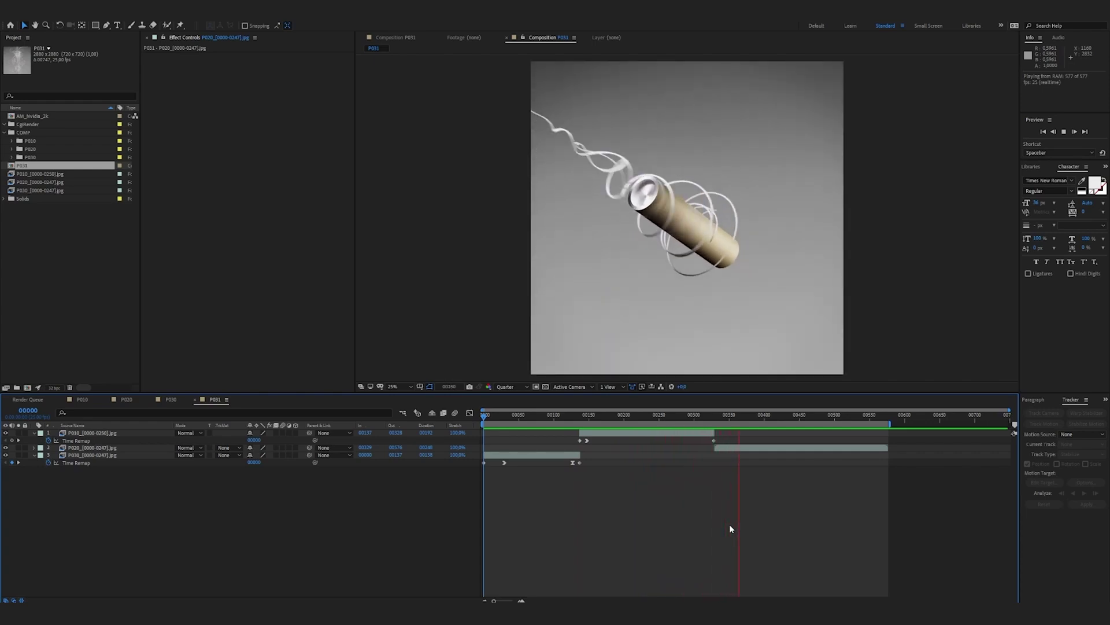
left_click(949, 303)
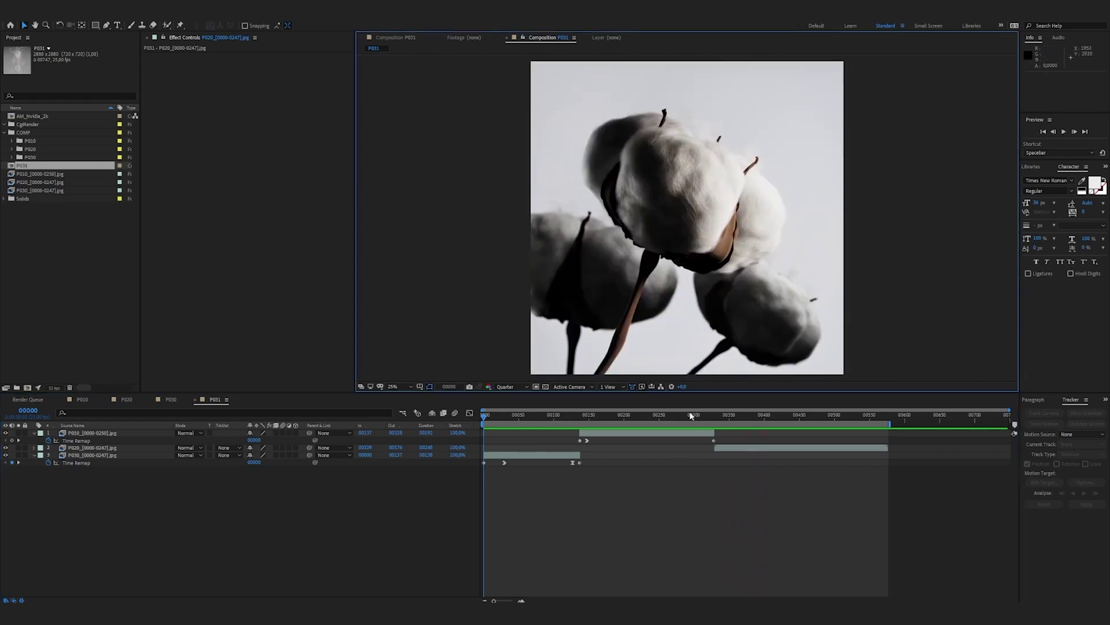
Trim P010's end to frame 274, start P020 at that frame and place the P020 layer above P010.
left_click_drag(694, 414, 693, 451)
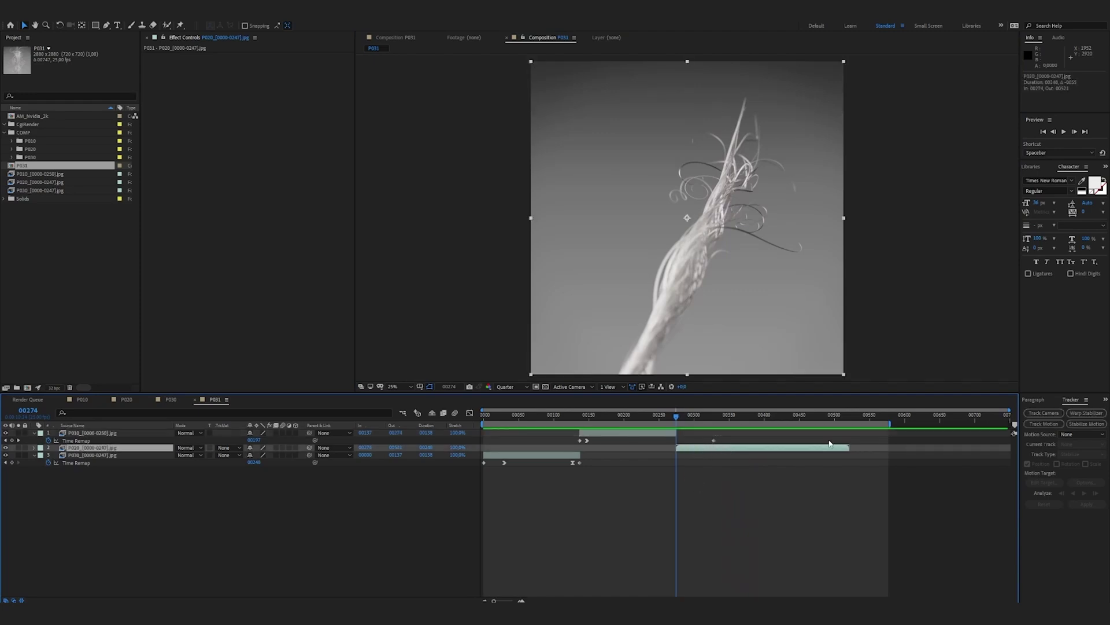
left_click_drag(120, 434, 121, 456)
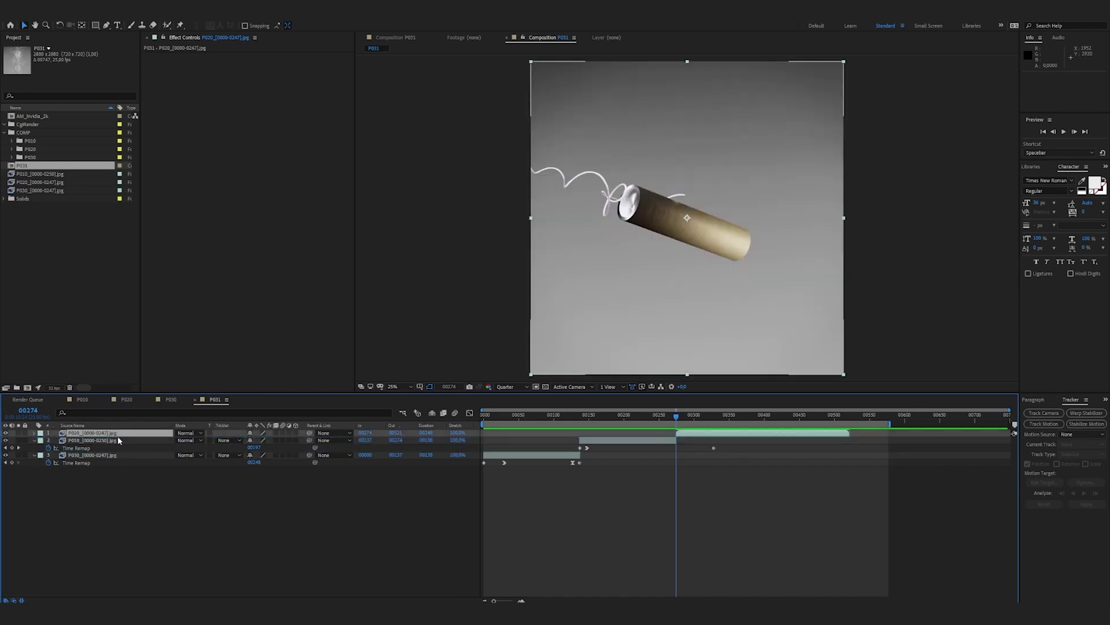
End the work area at frame 521, trim the composition to the work area and play the edit.
left_click_drag(833, 416, 849, 418)
key("n")
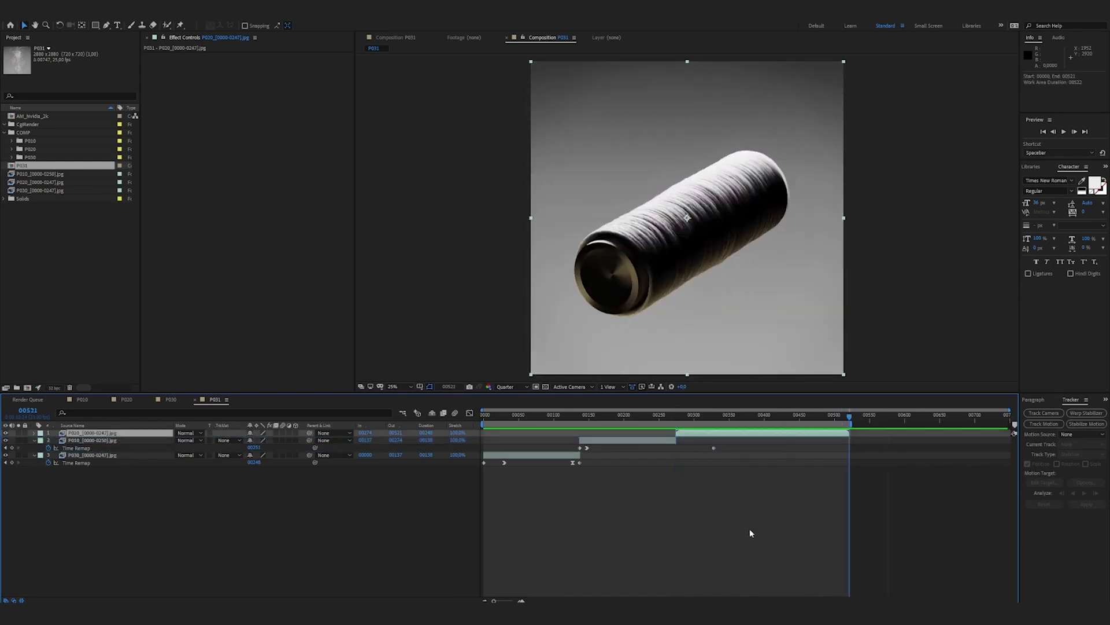
left_click(752, 532)
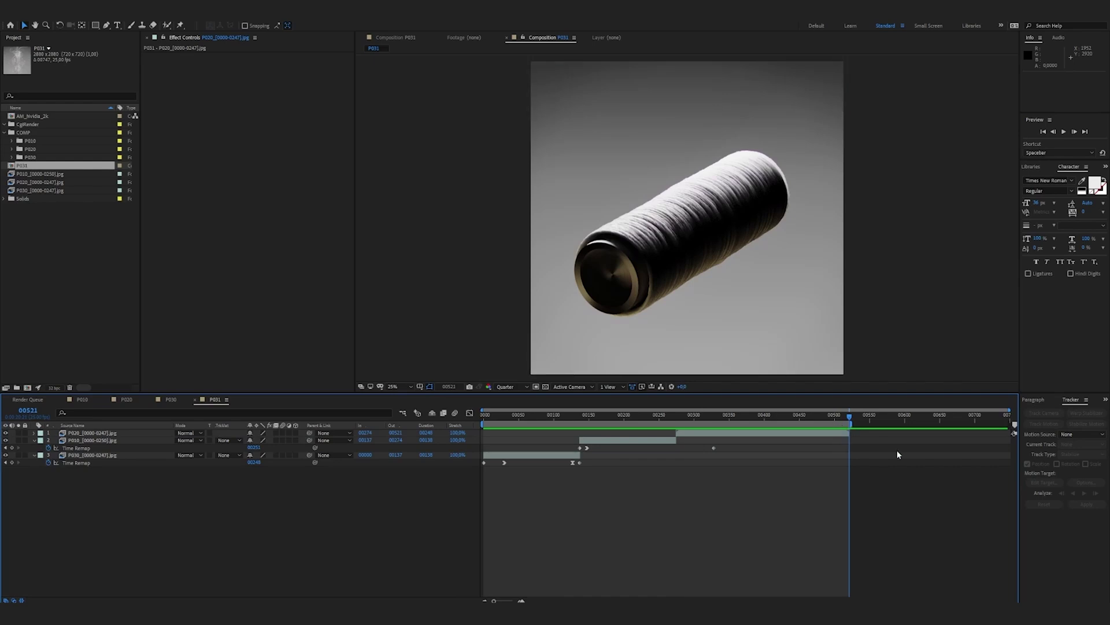
key("ctrl+shift+x")
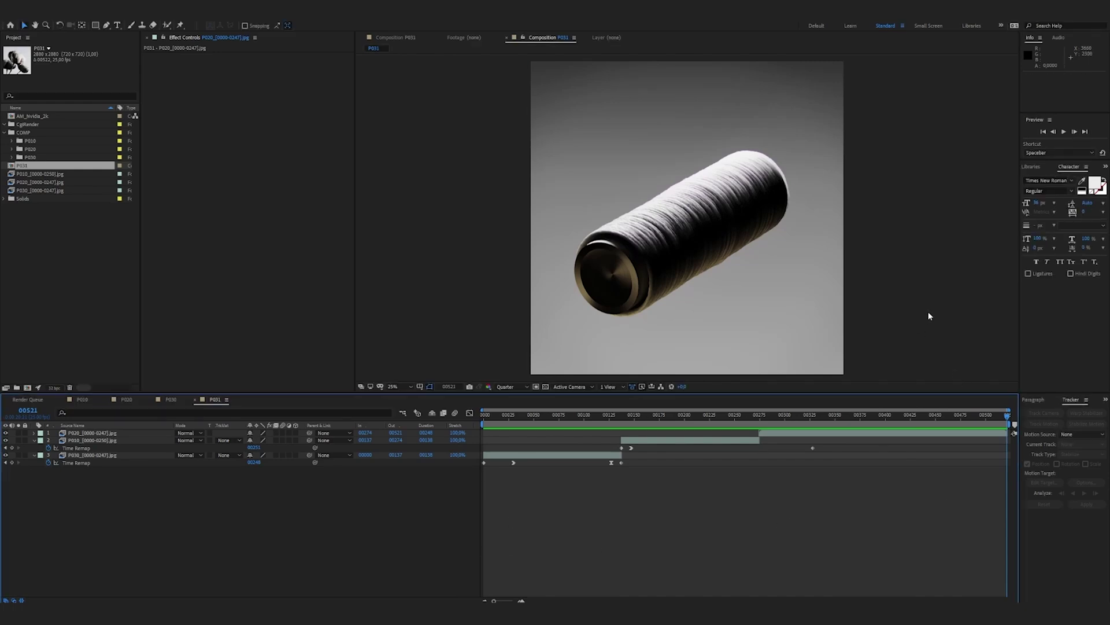
key("space")
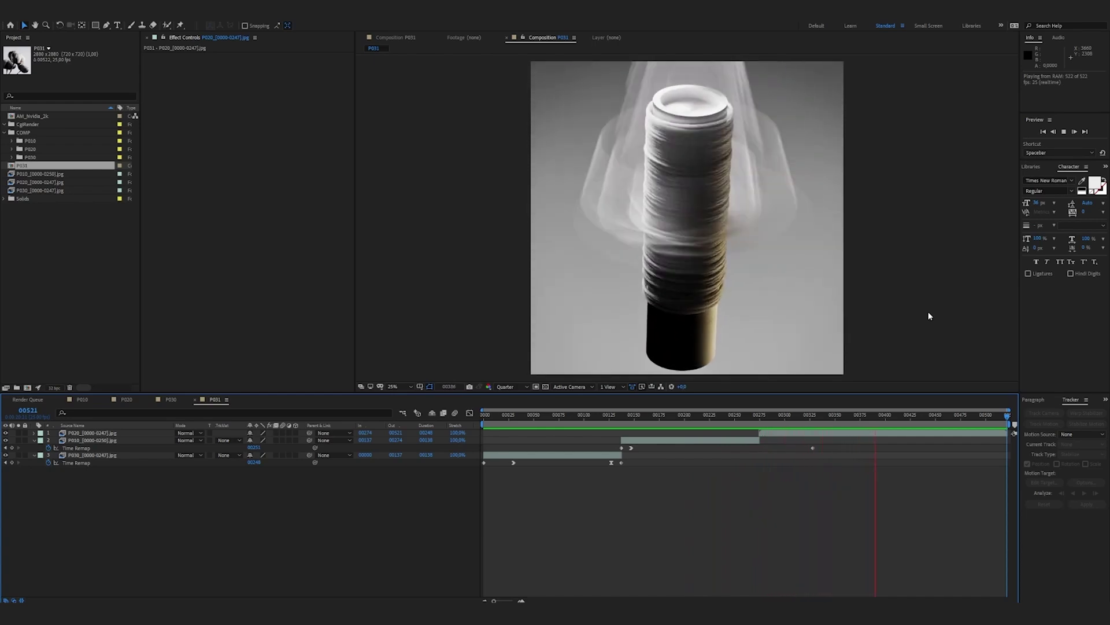
key("space")
Add a Time Remap keyframe to P010 at frame 224 and go to frame 244.
left_click(725, 427)
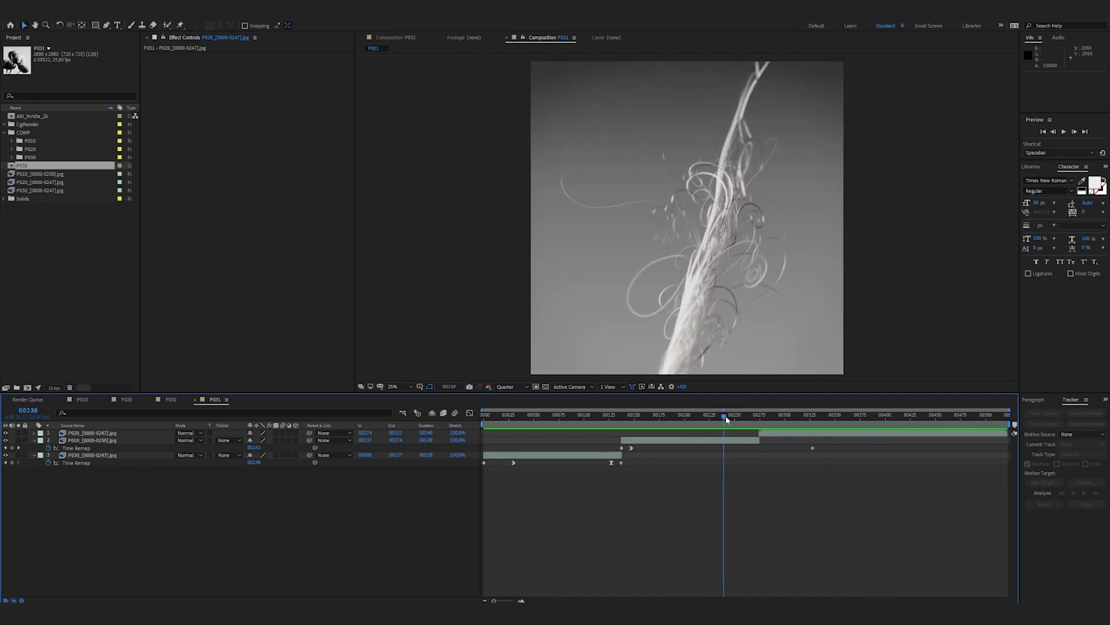
left_click(736, 440)
left_click_drag(723, 417, 762, 430)
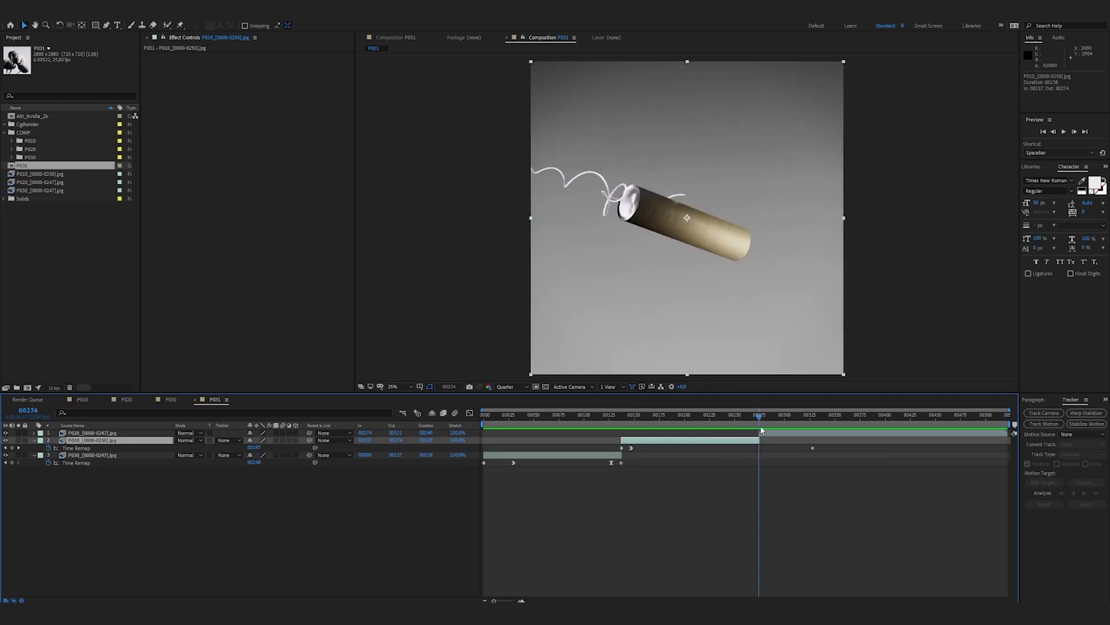
key("shift+Page_Up")
key("shift+Page_Up")
key("shift+Page_Up")
key("shift+Page_Up")
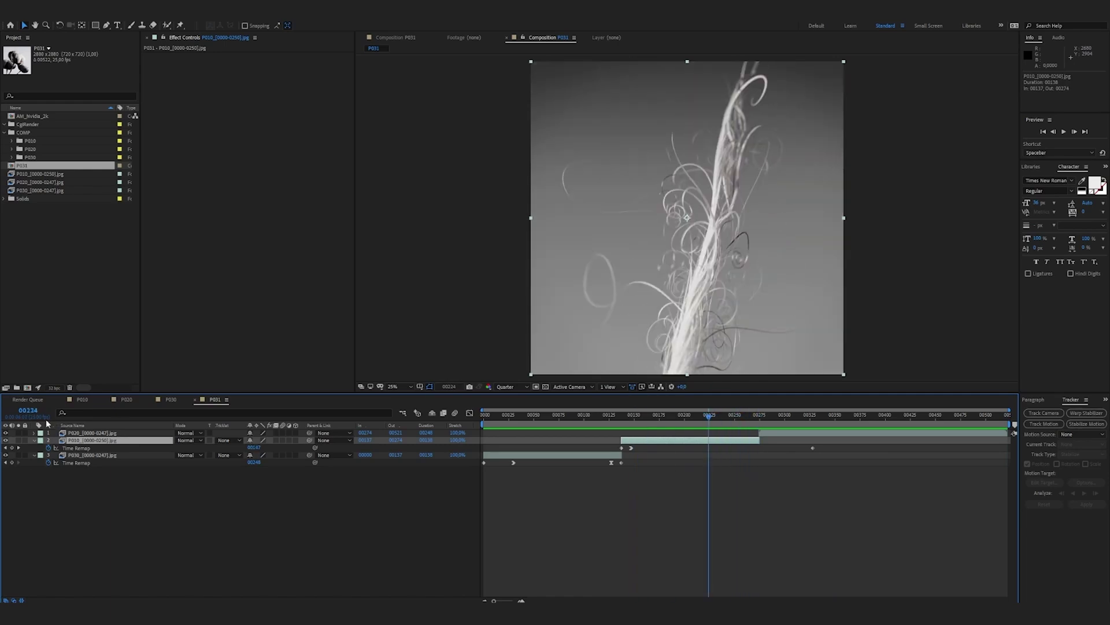
key("space")
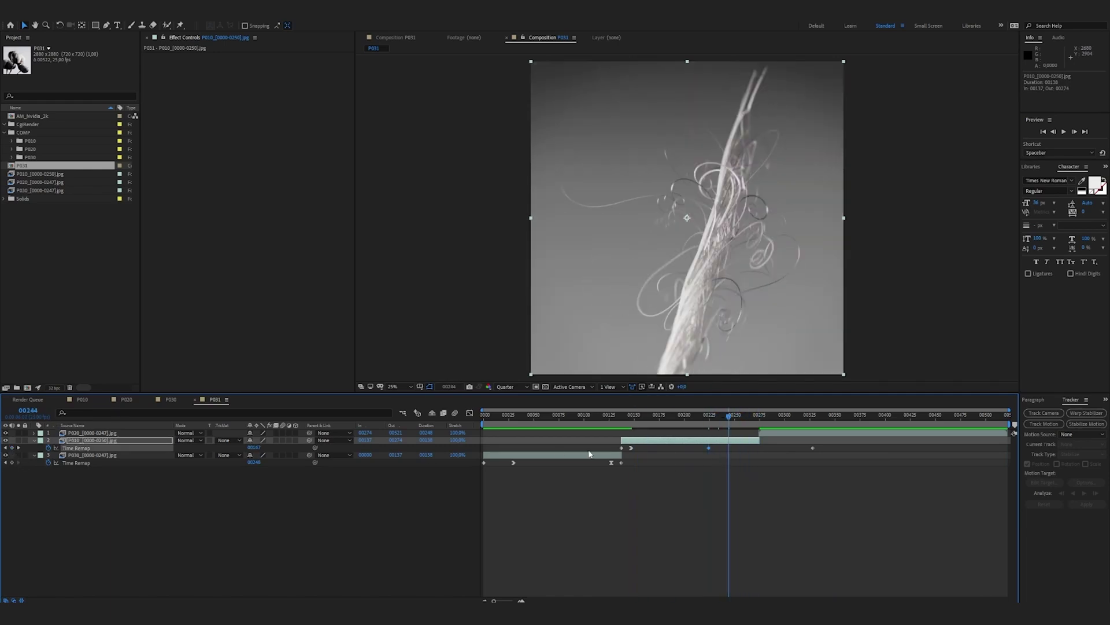
Move P010's last Time Remap keyframe to frame 252 and trim the clip's end to frame 244.
left_click_drag(803, 448, 742, 447)
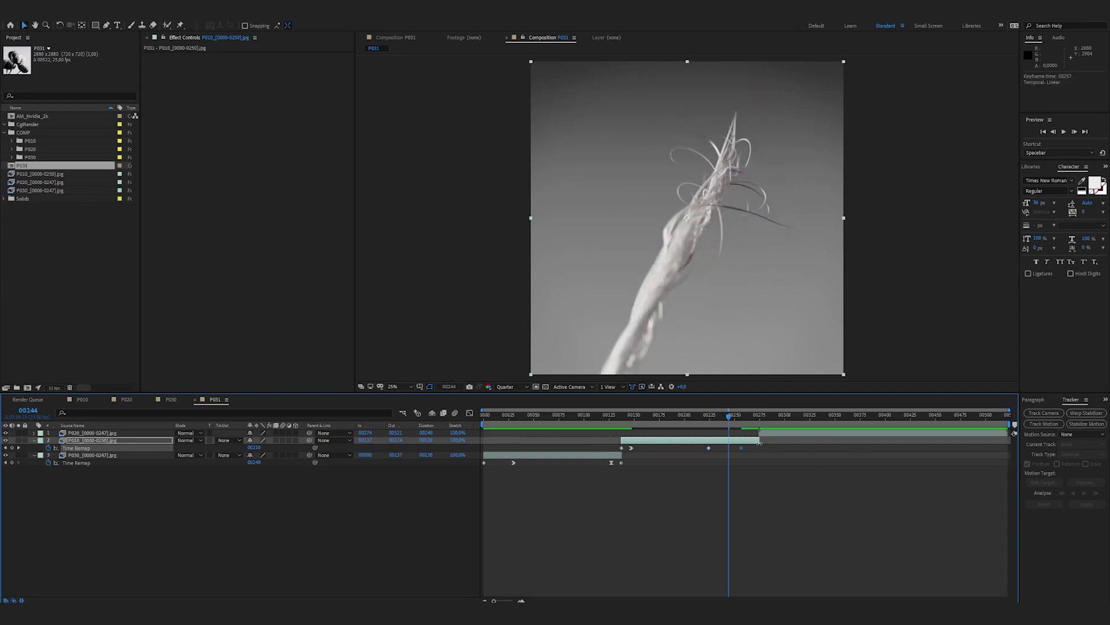
key("alt+]")
left_click_drag(742, 449, 737, 447)
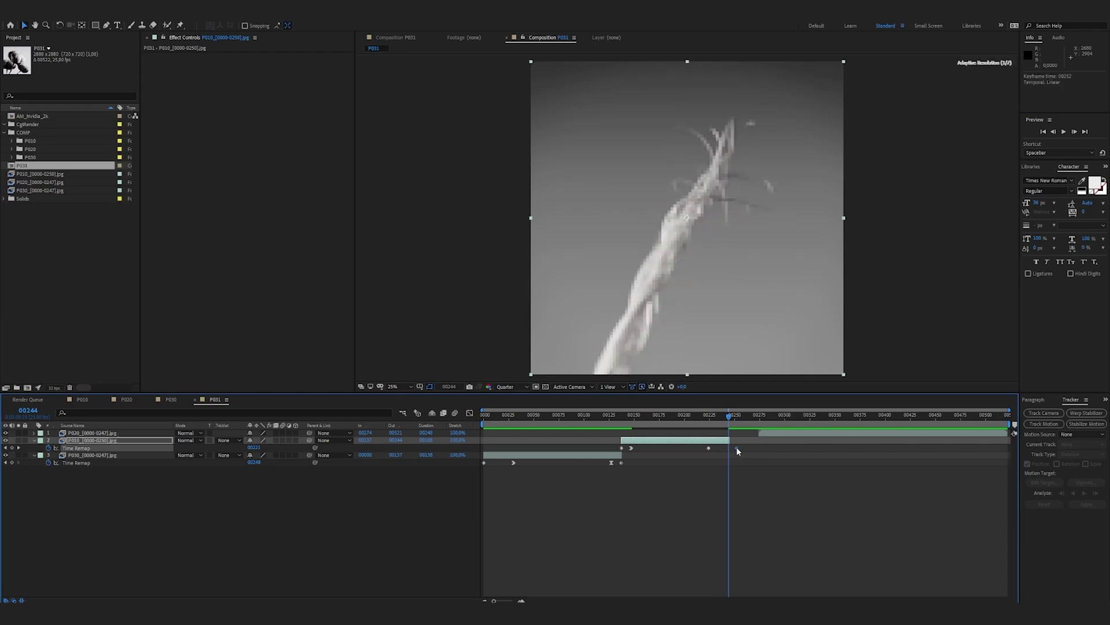
Apply Easy Ease Out to P010's Time Remap keyframe at frame 224.
key("F2")
left_click(80, 450)
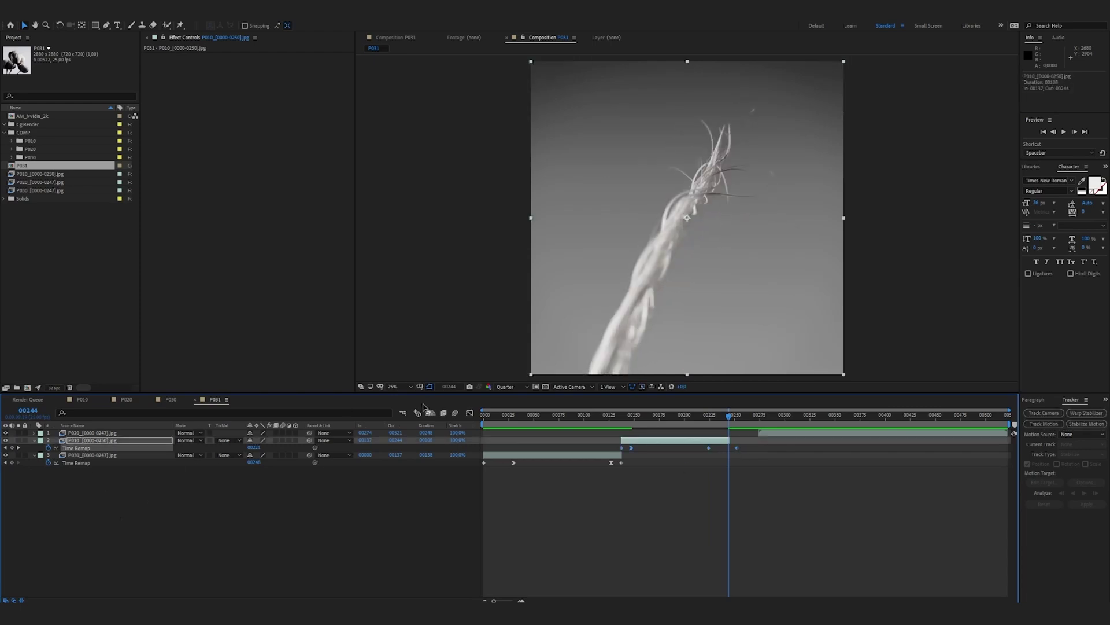
left_click(717, 451)
left_click(709, 448)
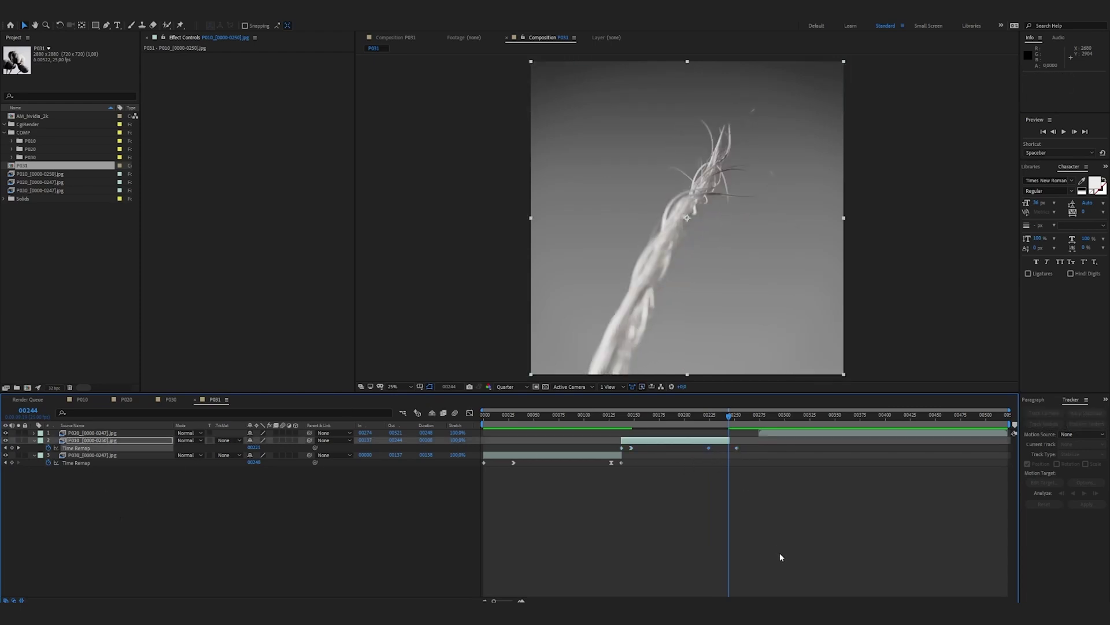
key("ctrl+shift+F9")
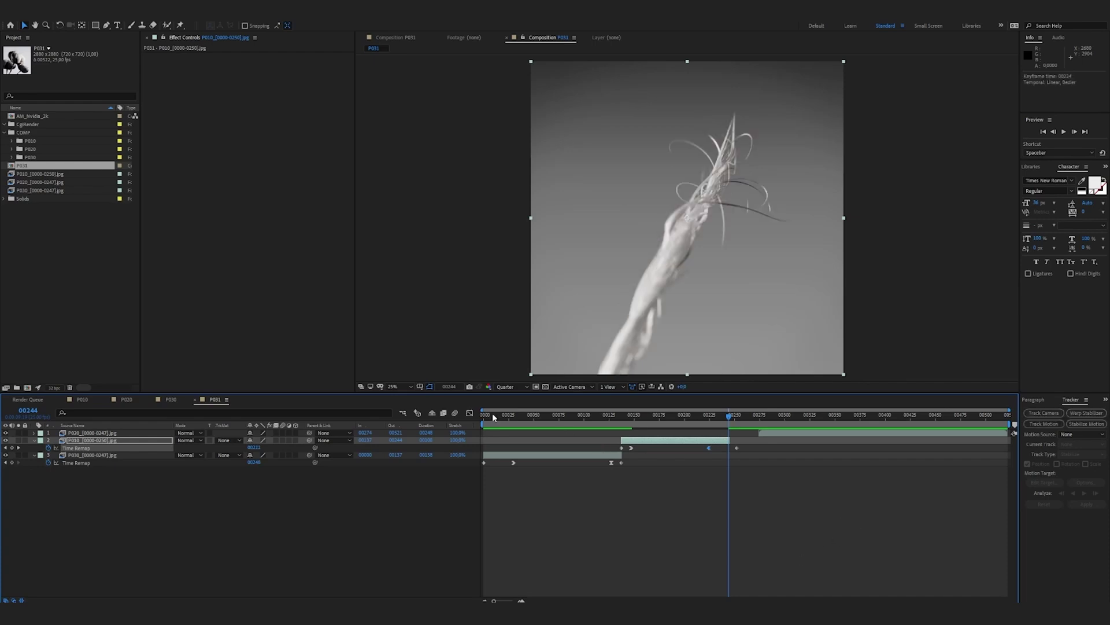
Reshape P010's Time Remap curve after frame 224 into a steep acceleration and pull its last keyframe slightly earlier.
left_click(469, 413)
left_click_drag(720, 495, 734, 480)
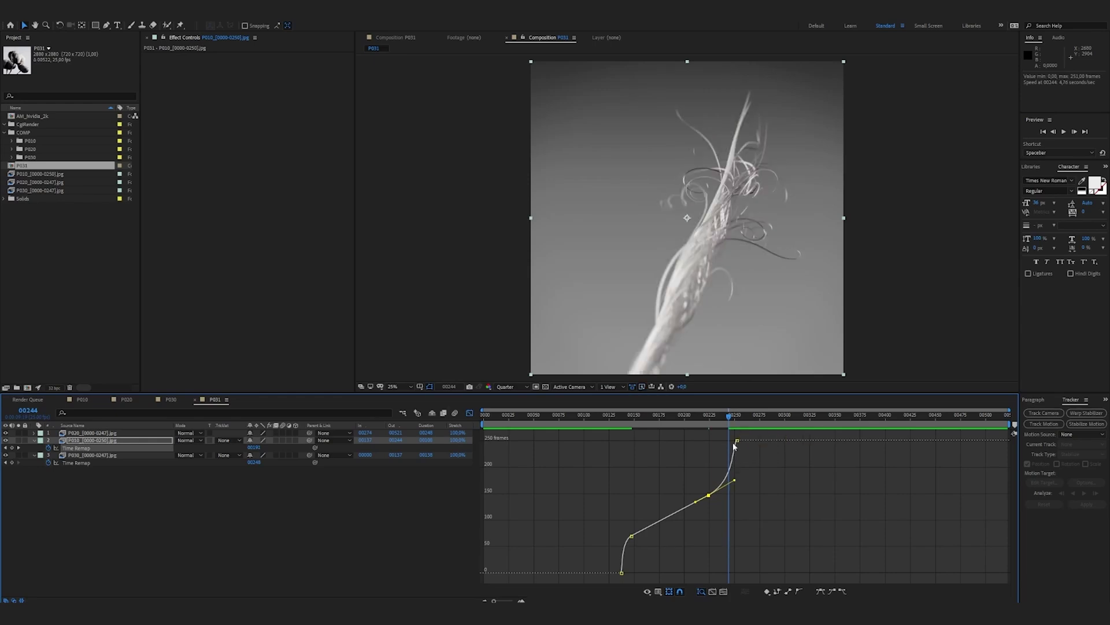
left_click_drag(737, 443, 699, 418)
left_click(471, 414)
Start the work area at frame 213 and play the transition from P010 into P020.
key("b")
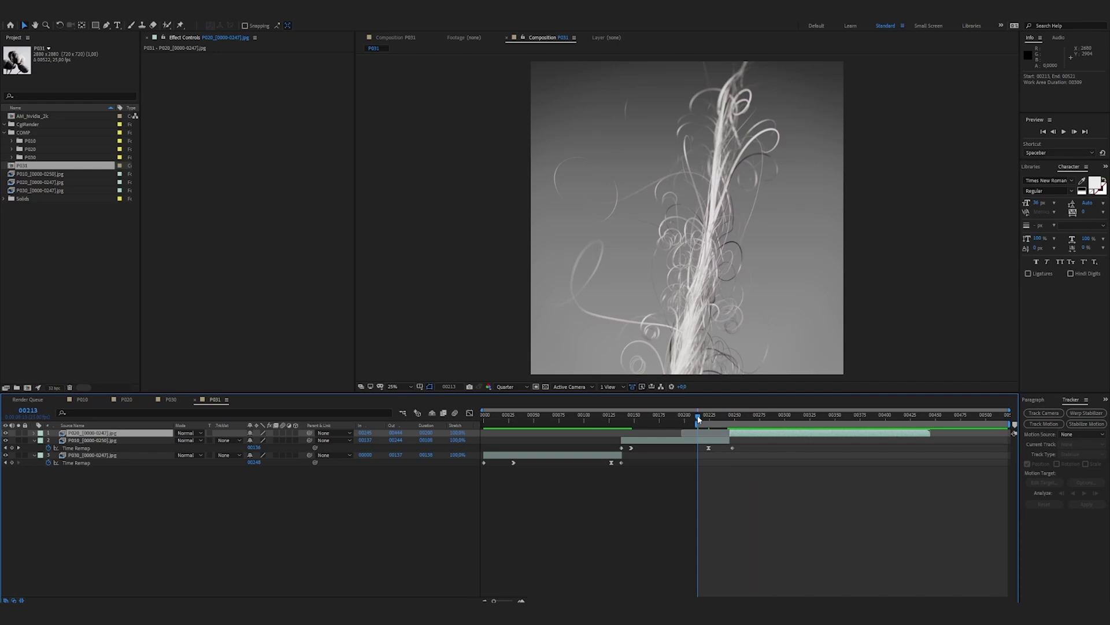
key("space")
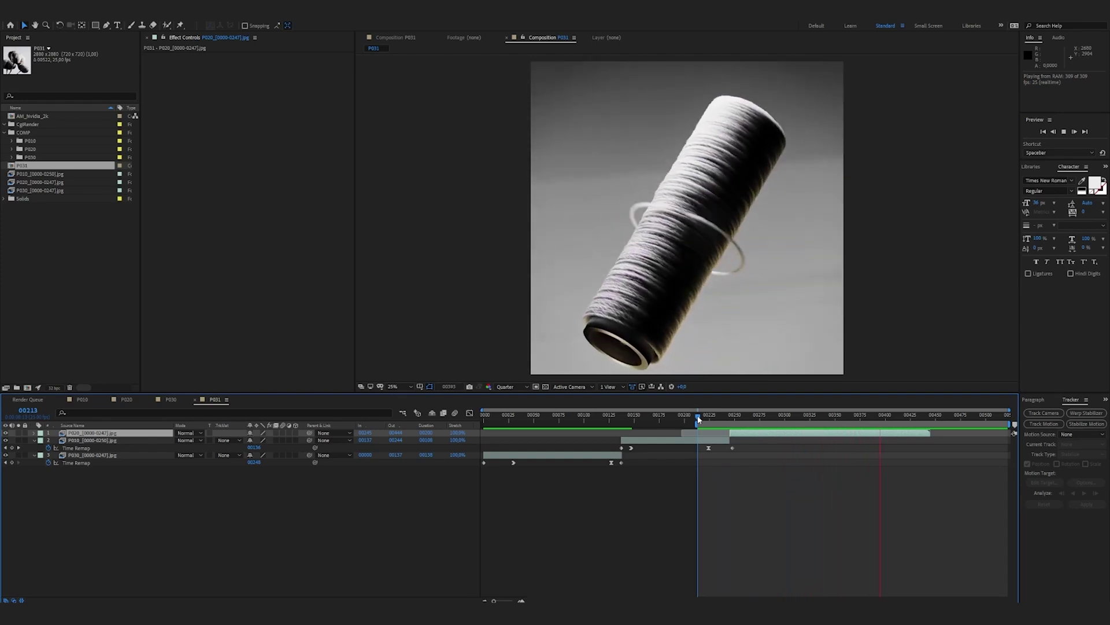
key("space")
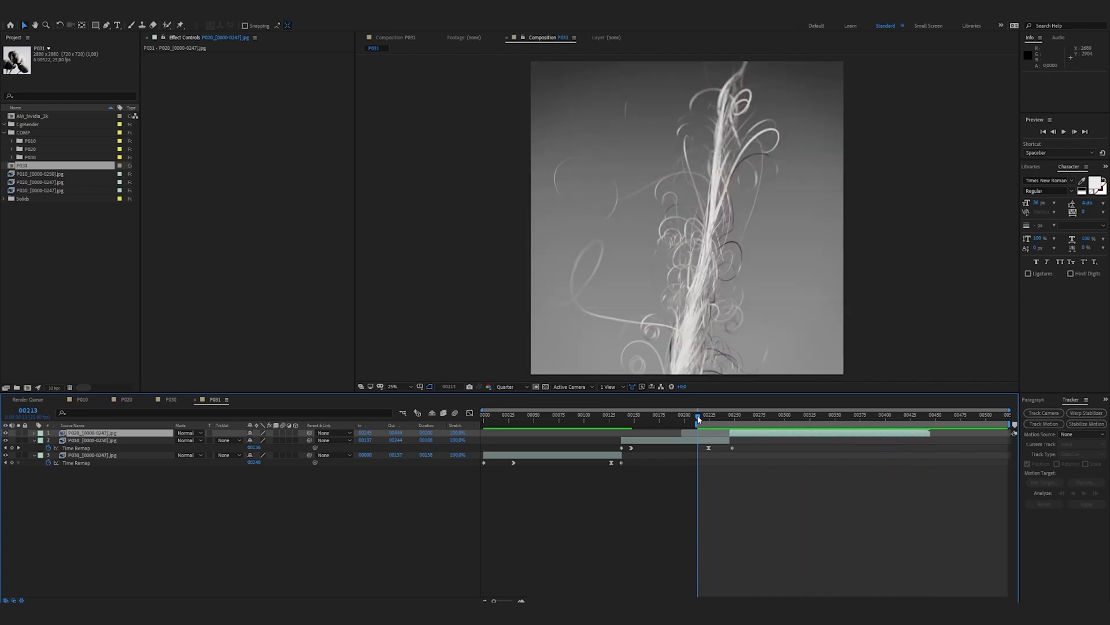
Set the work area from frame 0 to frame 444, the end of P020, and trim the composition to it.
left_click(929, 416)
key("n")
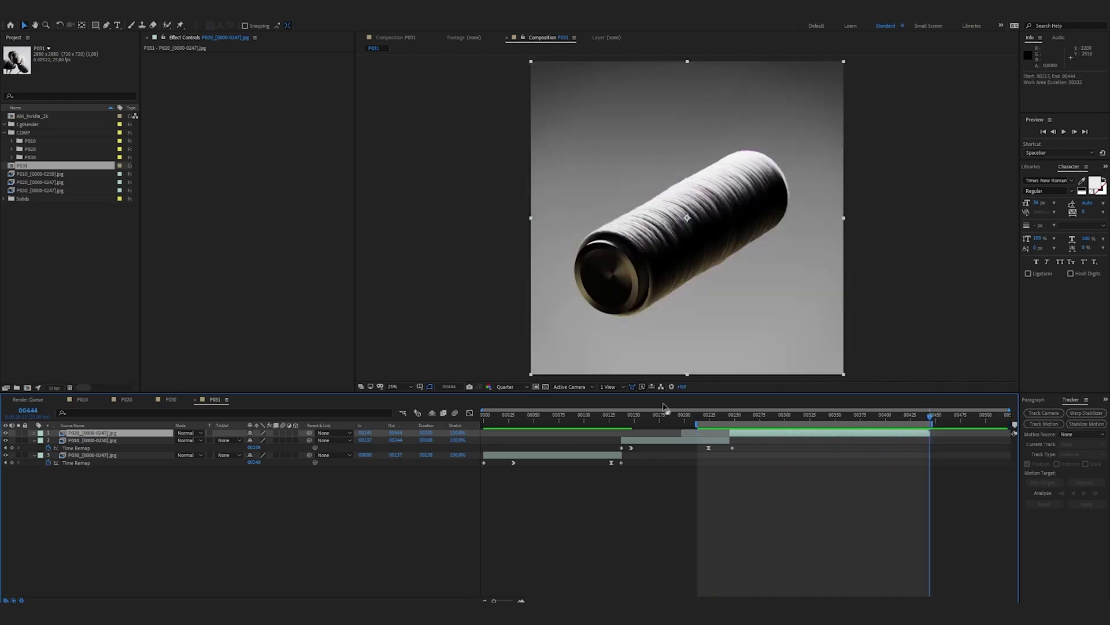
key("space")
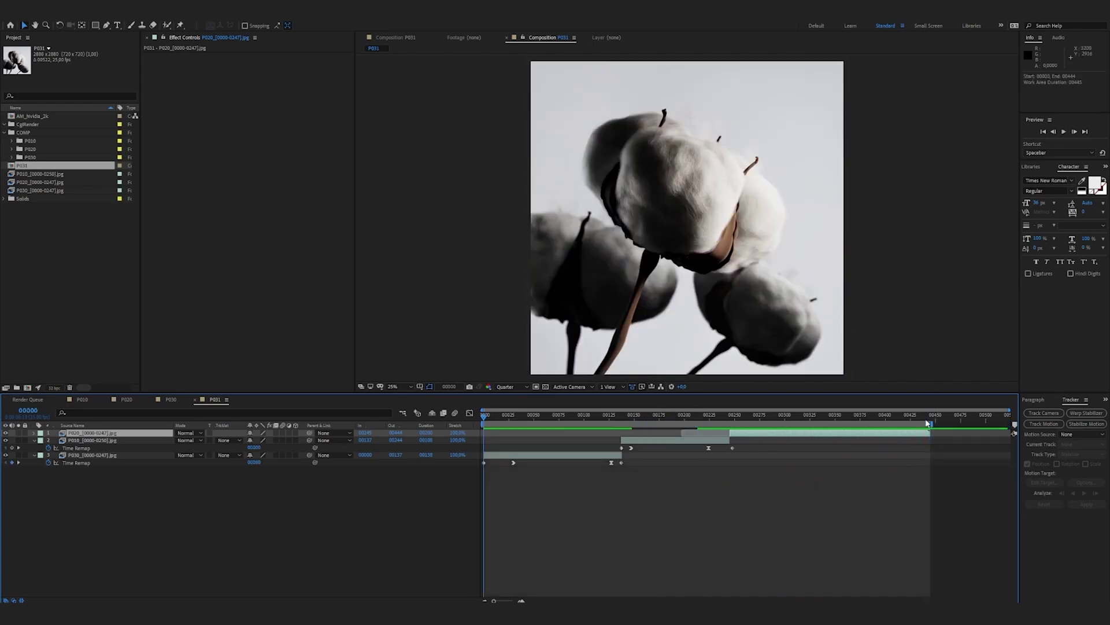
key("ctrl+z")
key("ctrl+shift+x")
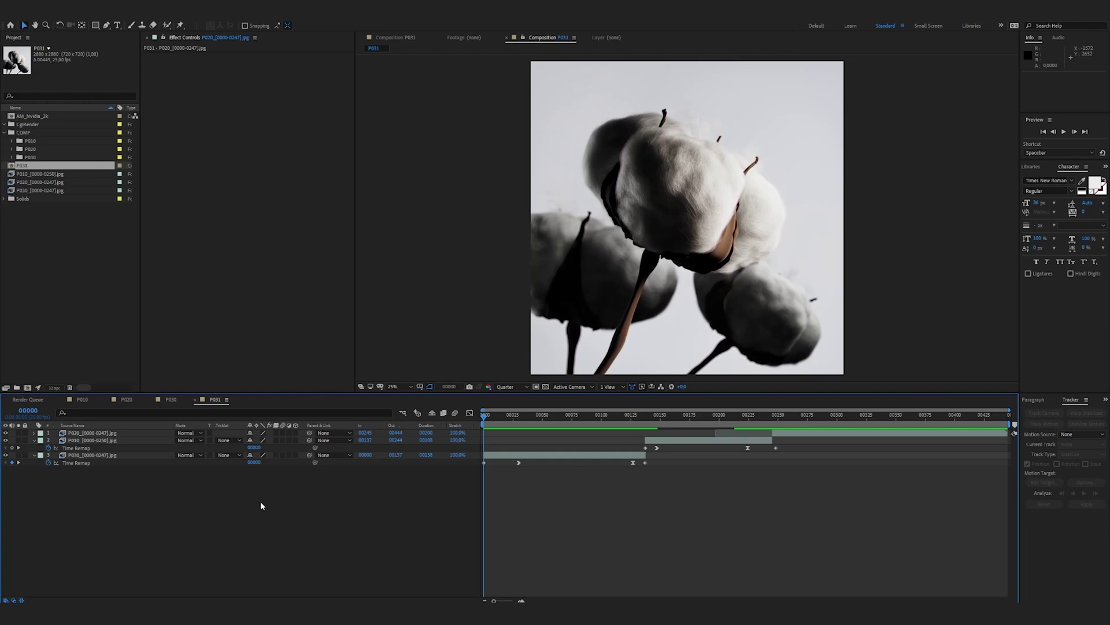
Save the project, then name the composition Tutoriel_Nvidia and set its size to 1920 x 1920 px.
key("ctrl+s")
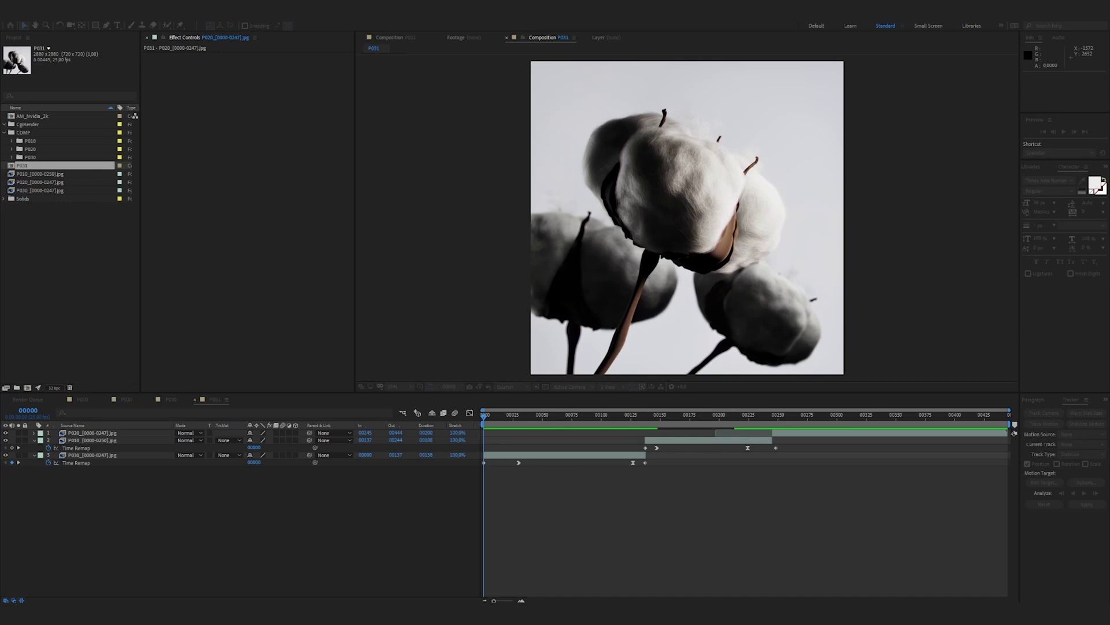
key("Return")
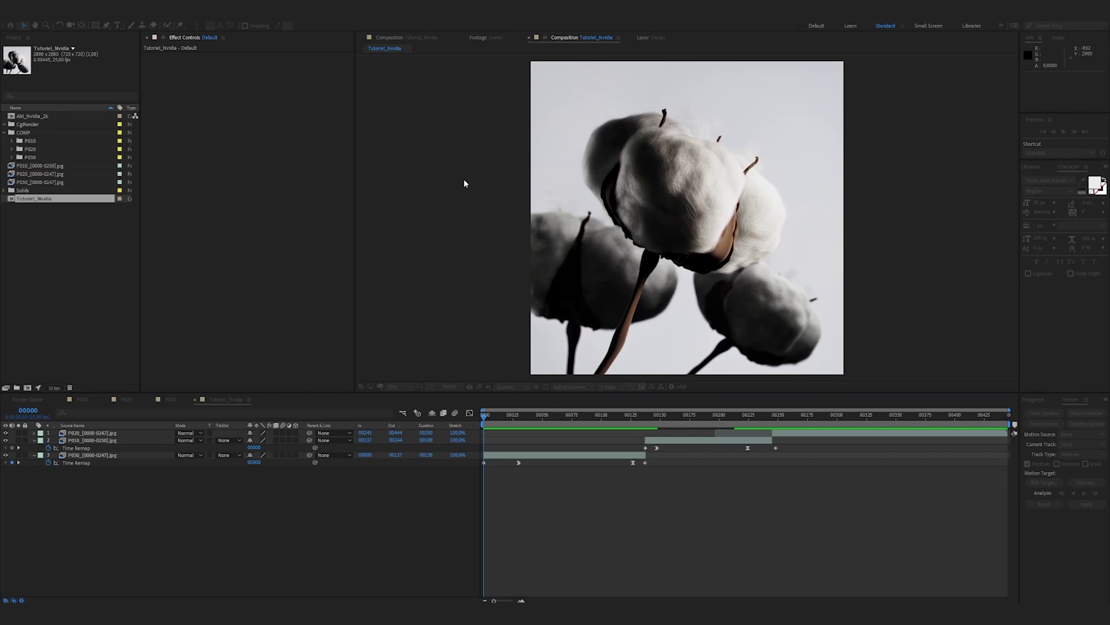
key("Tab")
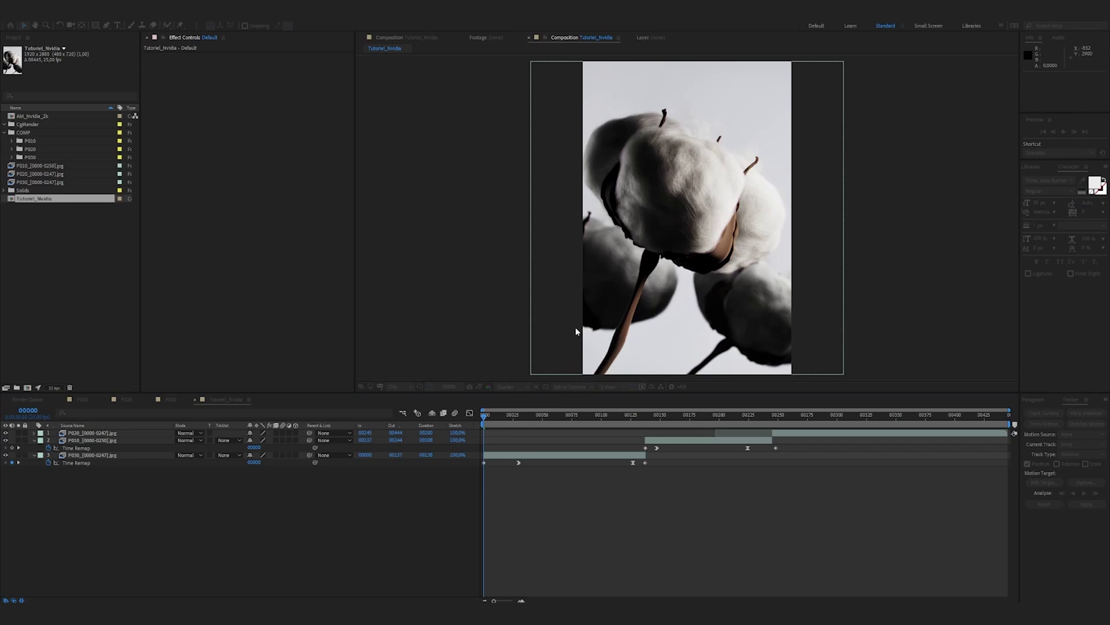
Fit the P010, P020 and P030 layers to the composition's frame size.
left_click_drag(591, 471, 832, 433)
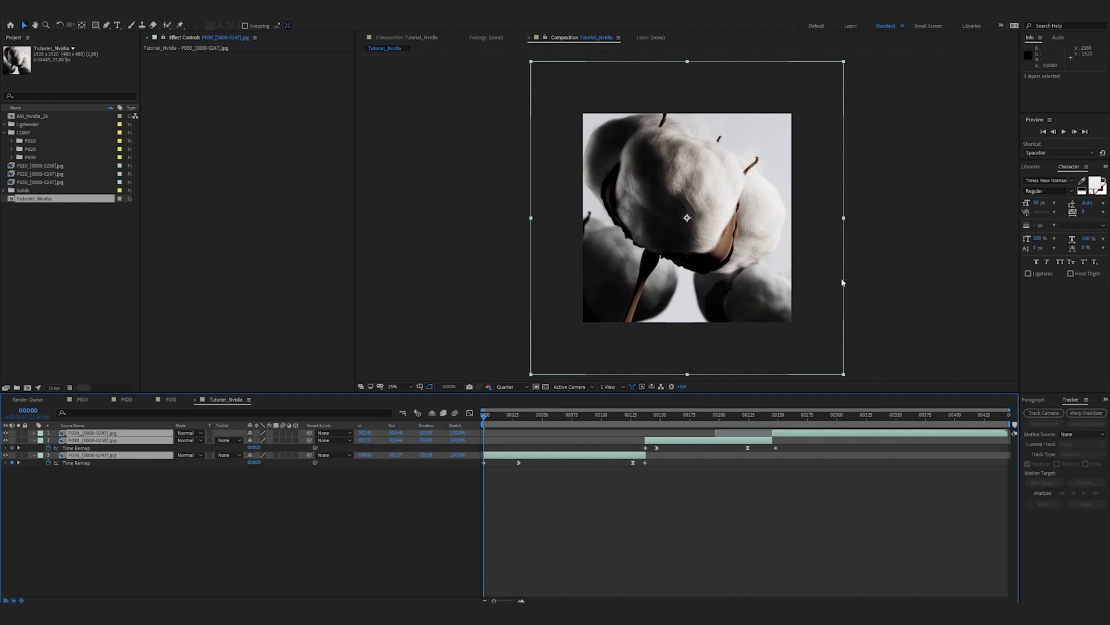
key("ctrl+alt+f")
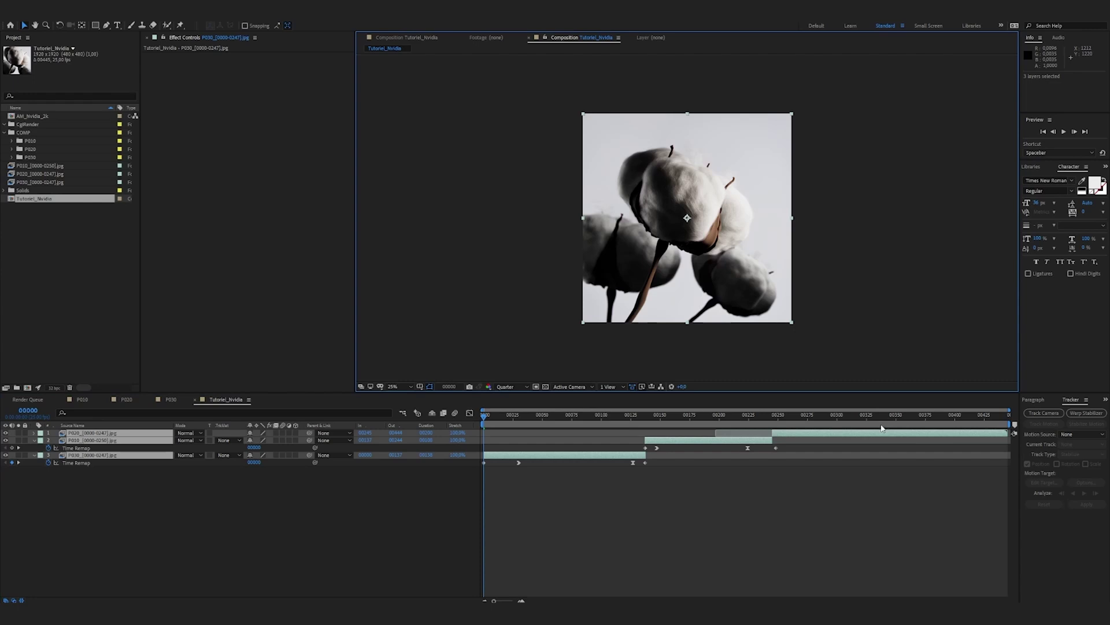
left_click(893, 213)
left_click(402, 544)
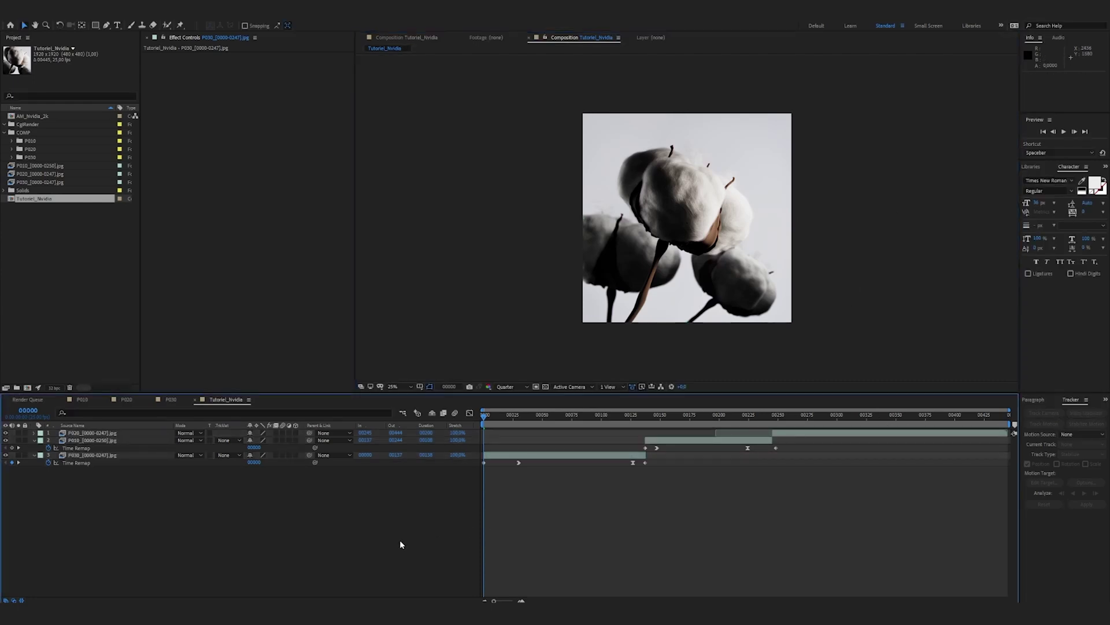
Queue the Tutoriel_Nvidia composition for rendering with a QuickTime output module and the output file Tutoriel_Nvidia.mov.
left_click(376, 61)
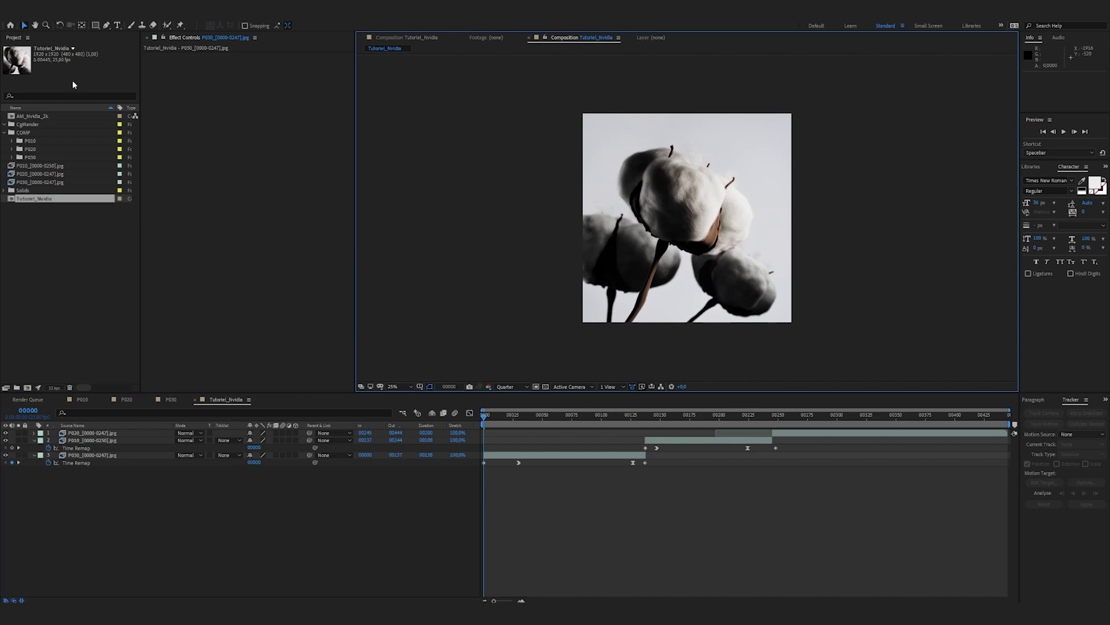
key("ctrl+m")
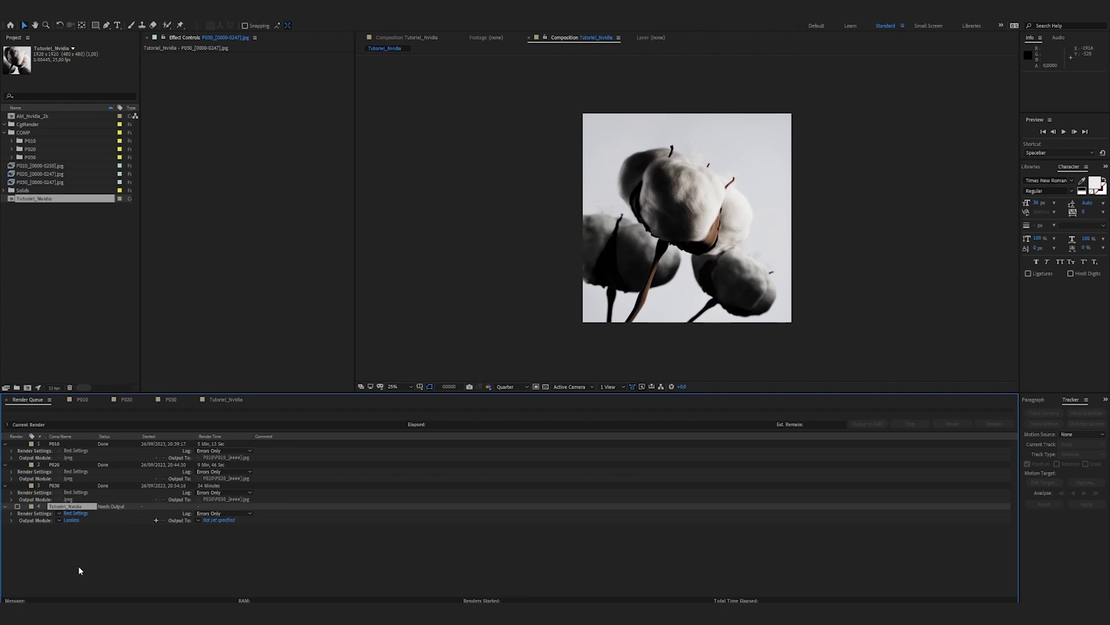
left_click(68, 509)
left_click(49, 520)
left_click(206, 522)
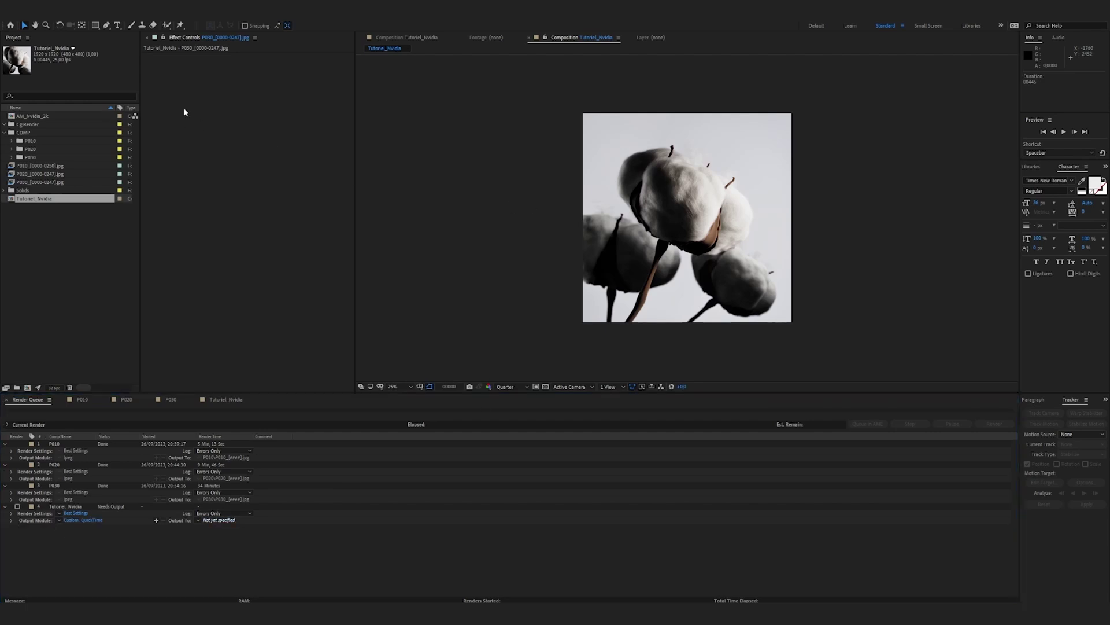
key("Return")
left_click(74, 507)
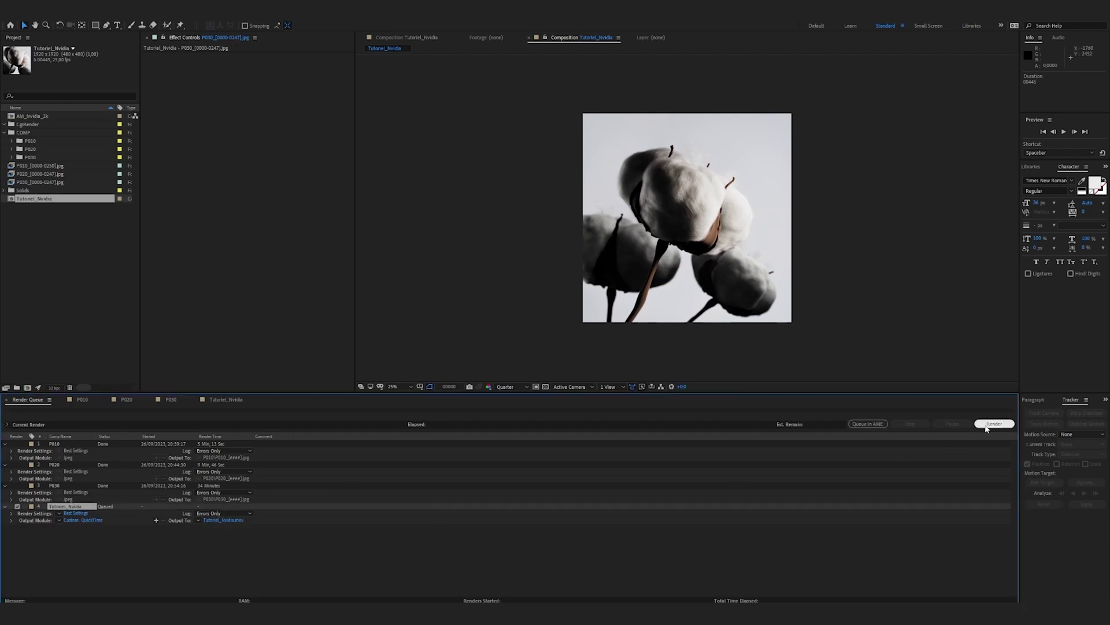